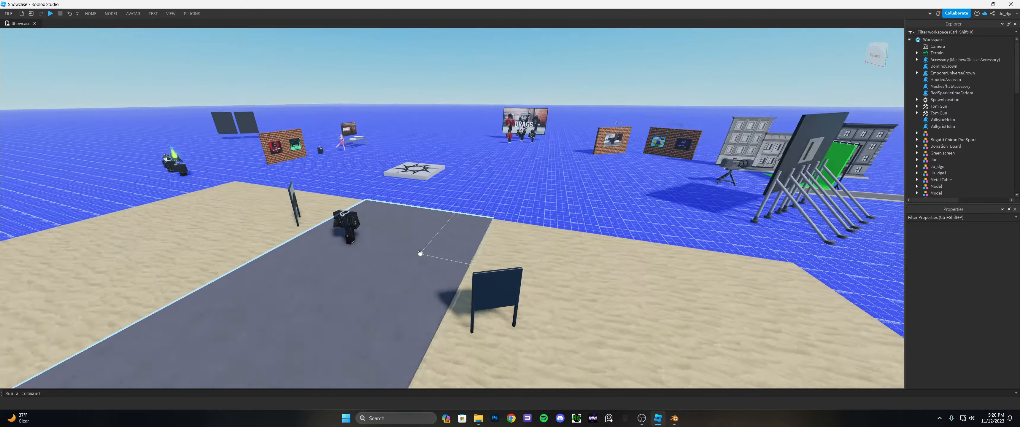
key("s")
key("a")
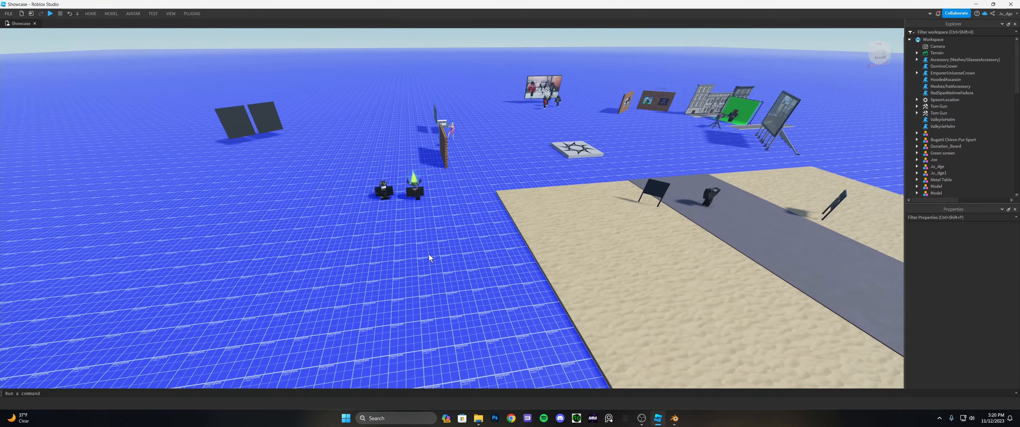
key("d")
key("s")
key("s")
key("a")
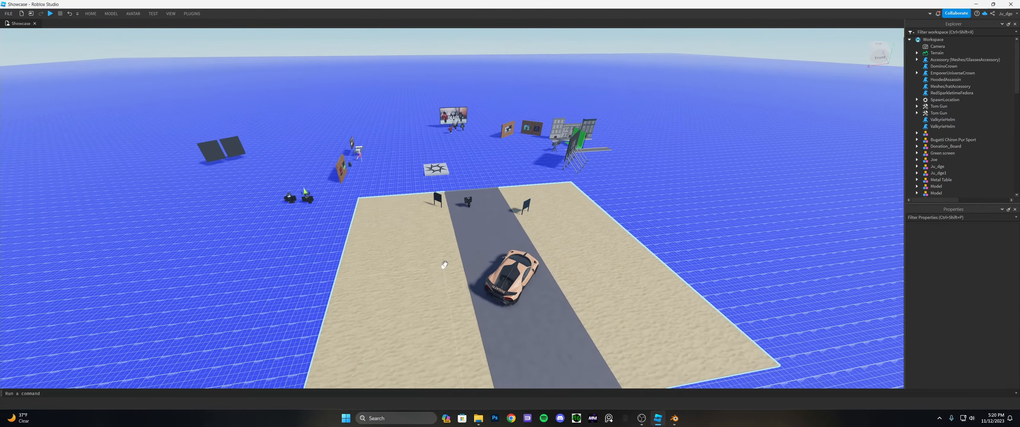
key("w")
key("w")
key("a")
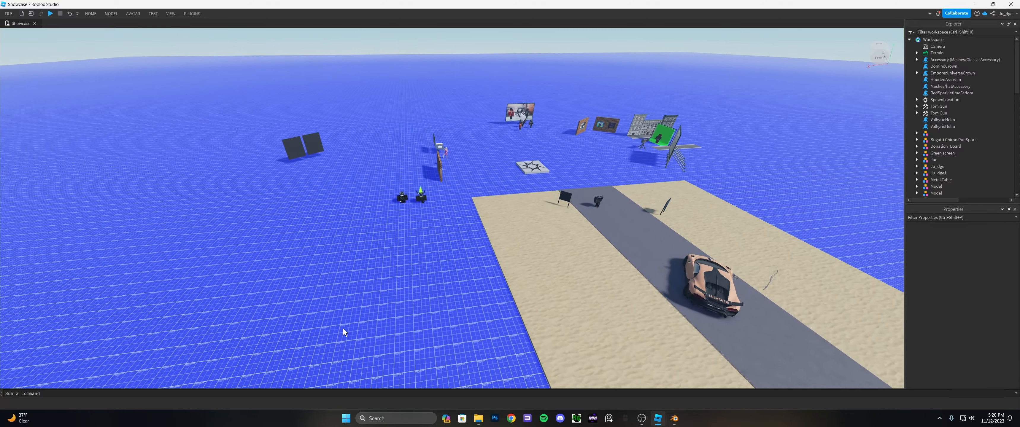
- Open the Character Inserter plugin and move its window slightly away from the middle of the scene
left_click(192, 13)
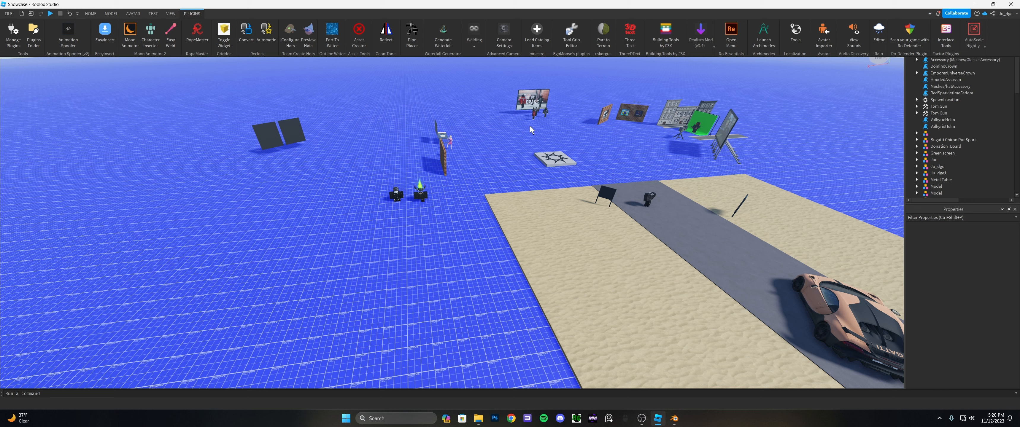
left_click(150, 38)
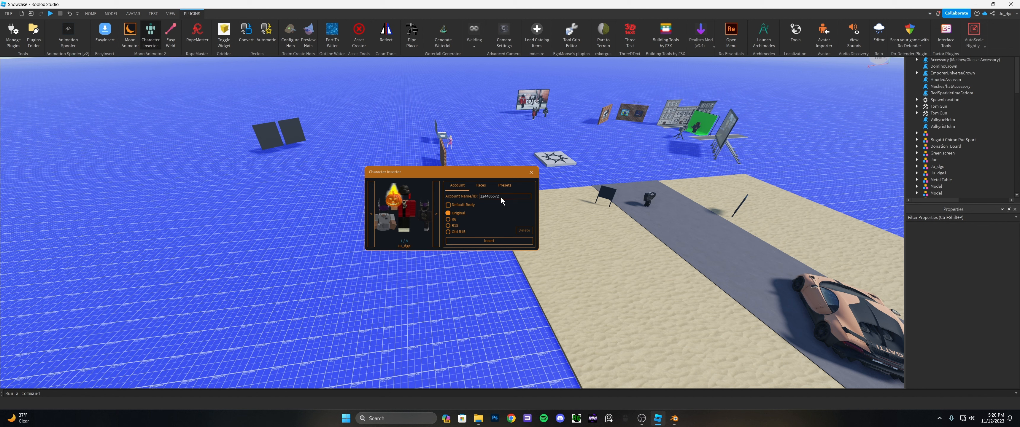
double_click(194, 13)
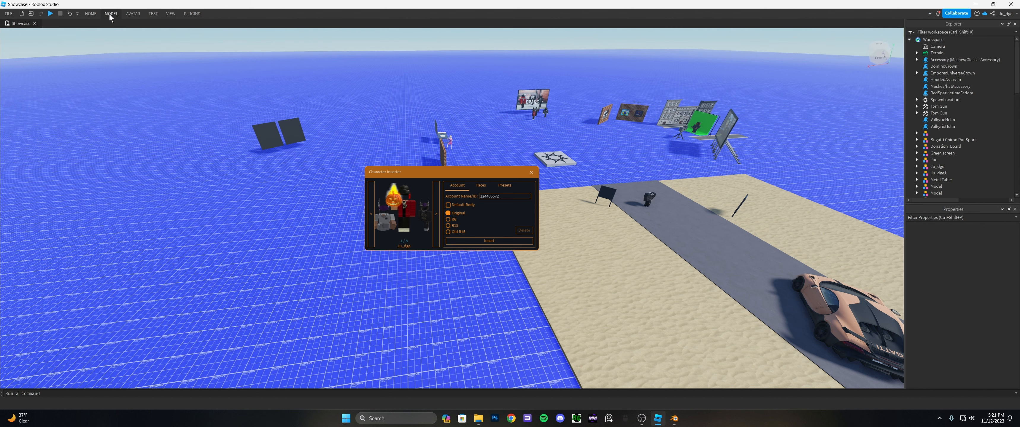
left_click_drag(402, 172, 352, 186)
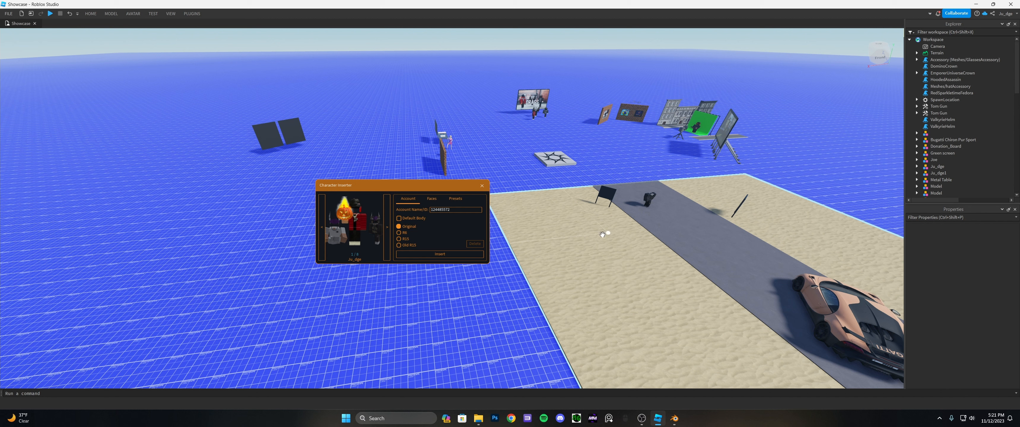
- Insert the entered account's character as an R6 rig and close the Character Inserter
left_click(405, 234)
left_click(406, 239)
left_click(408, 245)
left_click(400, 233)
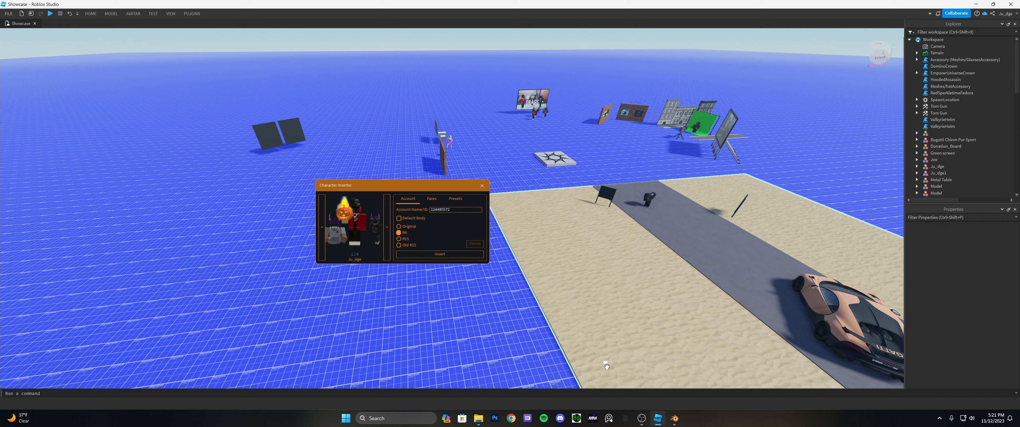
left_click(434, 255)
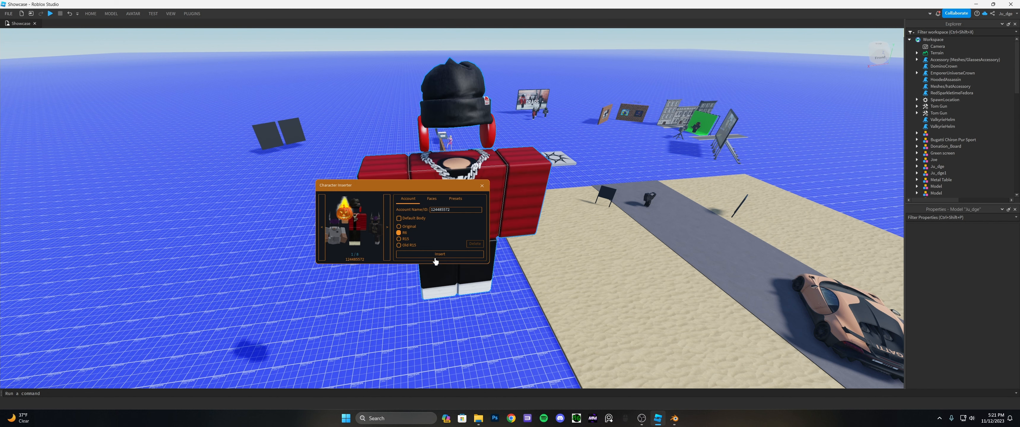
left_click(482, 185)
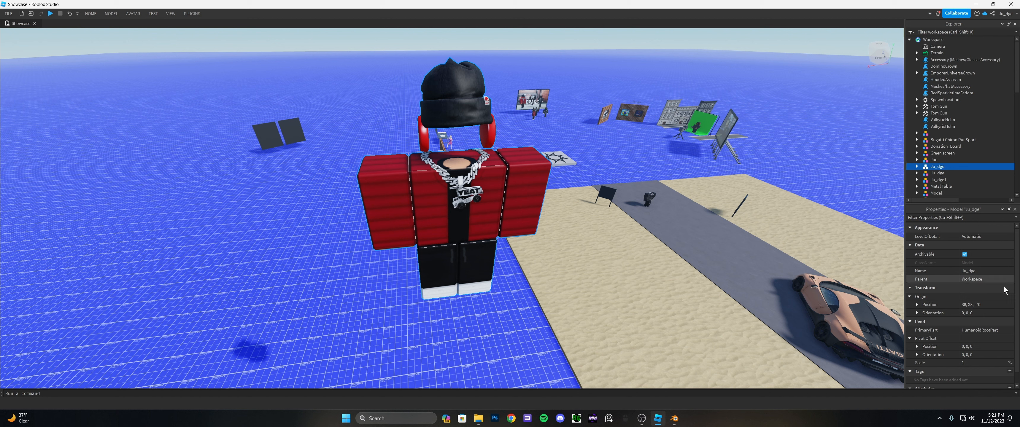
- Set the inserted character model's origin position to 0, 0, 0 and select the character in the scene
left_click(964, 307)
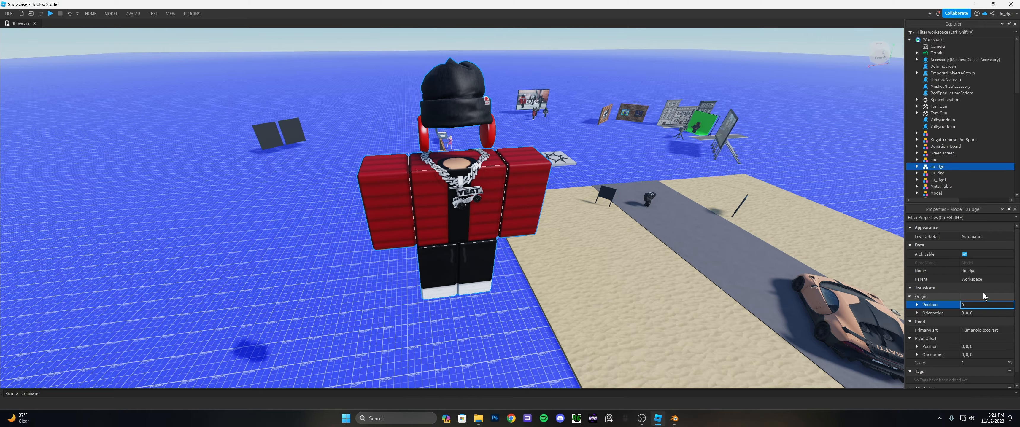
type("0")
key("Return")
left_click(421, 280)
key("w")
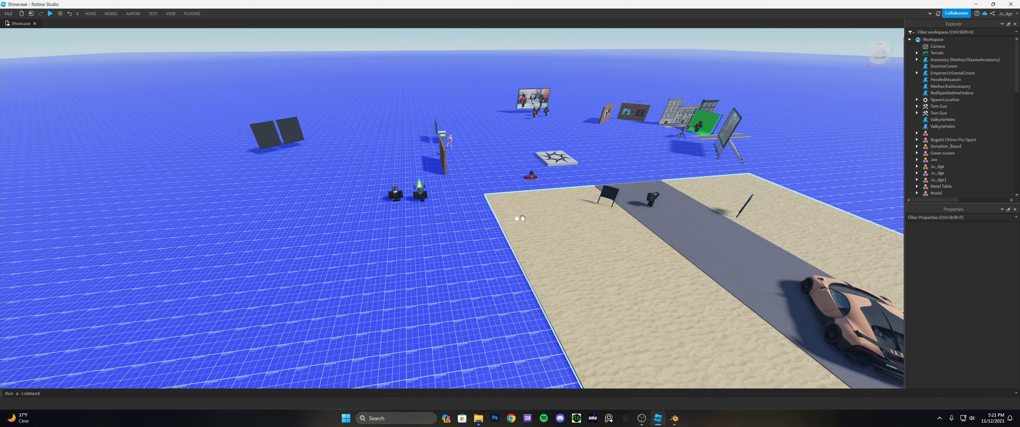
key("d")
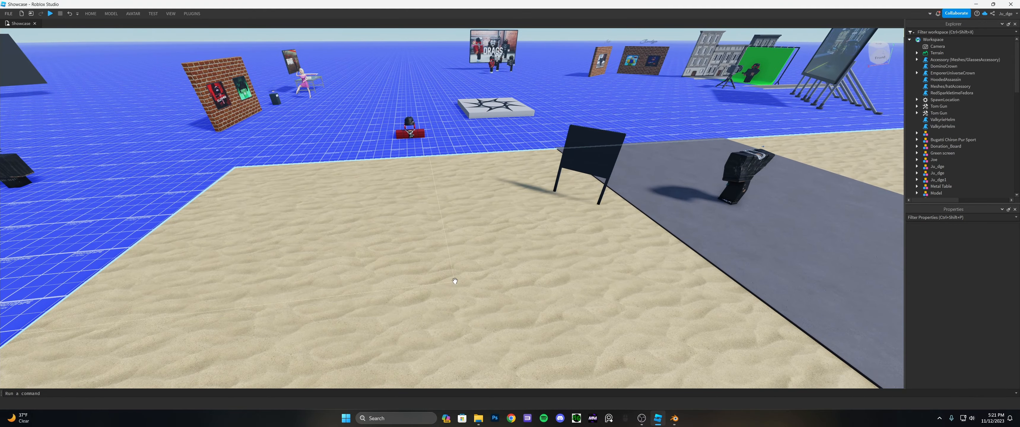
key("w")
right_click_drag(455, 281, 455, 272)
left_click(407, 263)
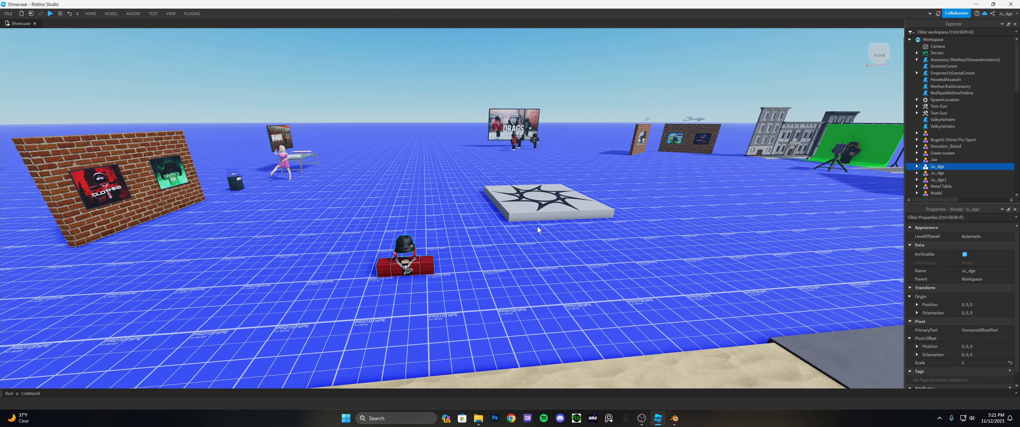
right_click(929, 166)
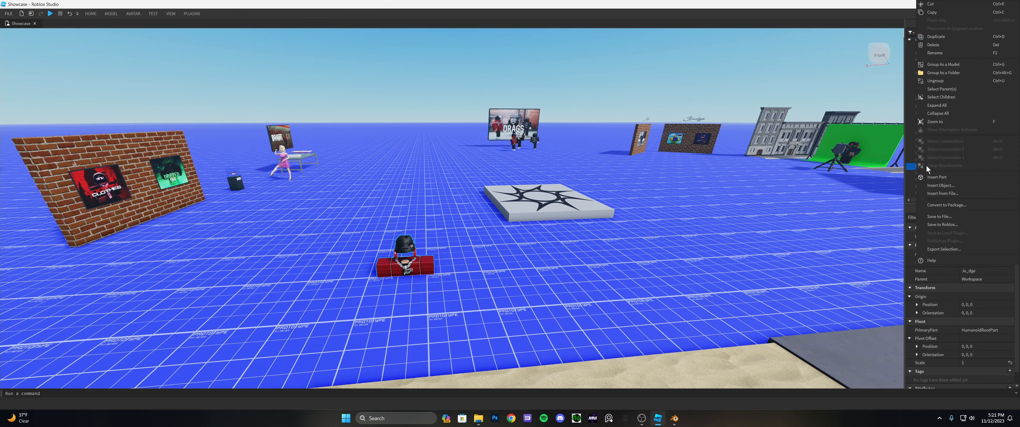
right_click(910, 166)
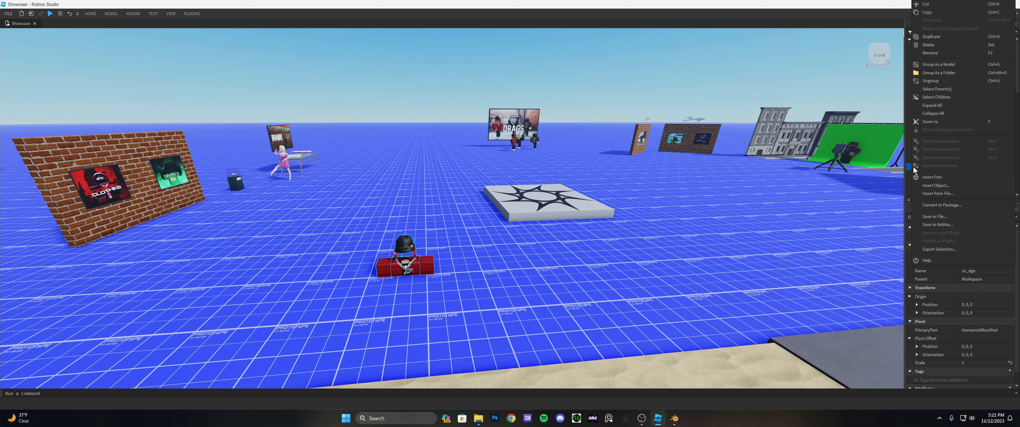
left_click(907, 167)
right_click(929, 167)
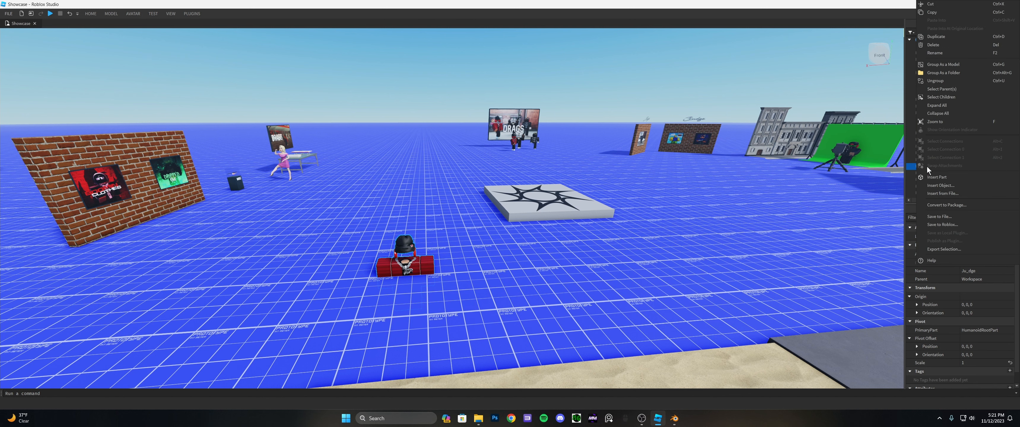
left_click(939, 254)
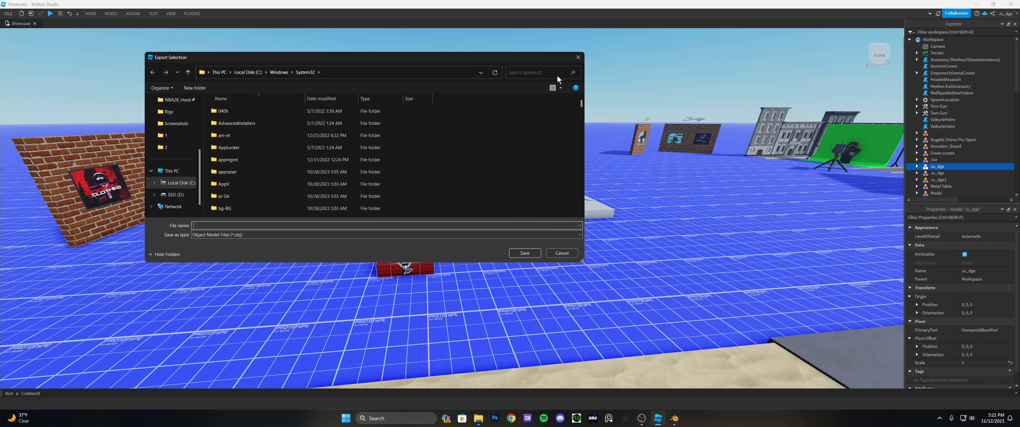
left_click(578, 58)
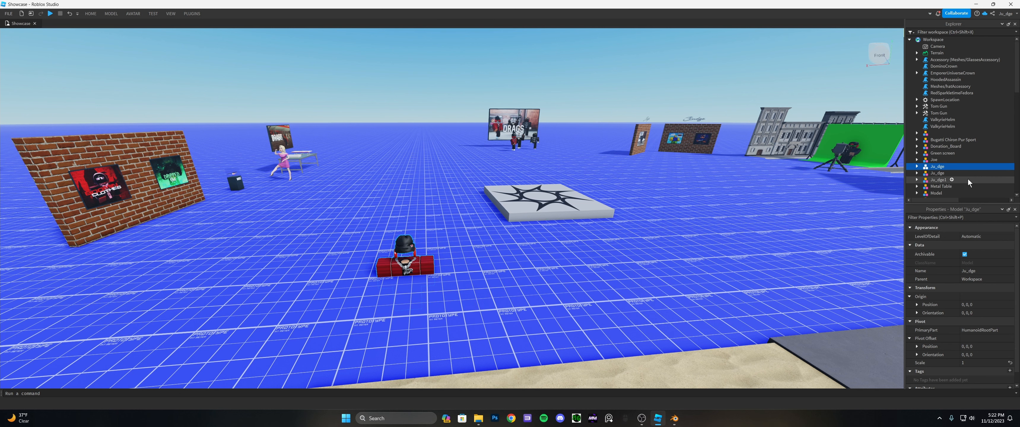
- Select the Headphones, Rhino Industries Beanie 'Black' and Tonka Chain accessories together inside the character model
left_click(918, 166)
scroll(918, 169, "down", 2)
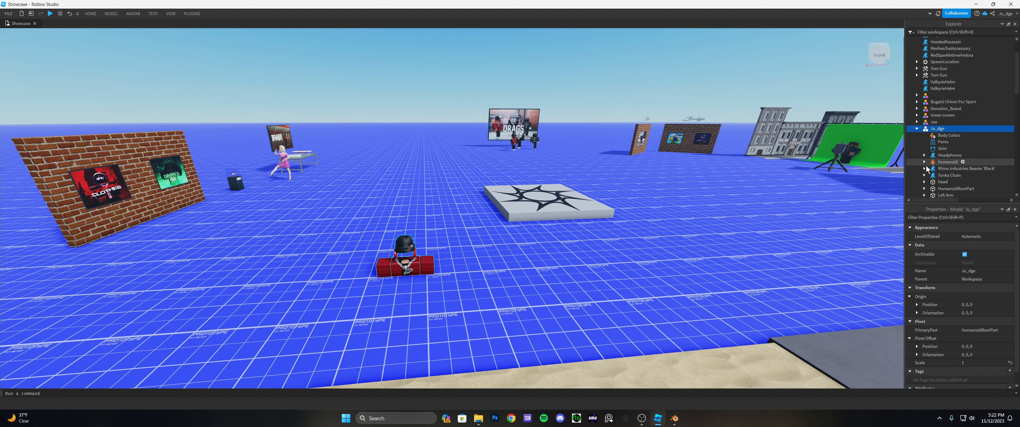
left_click(949, 155)
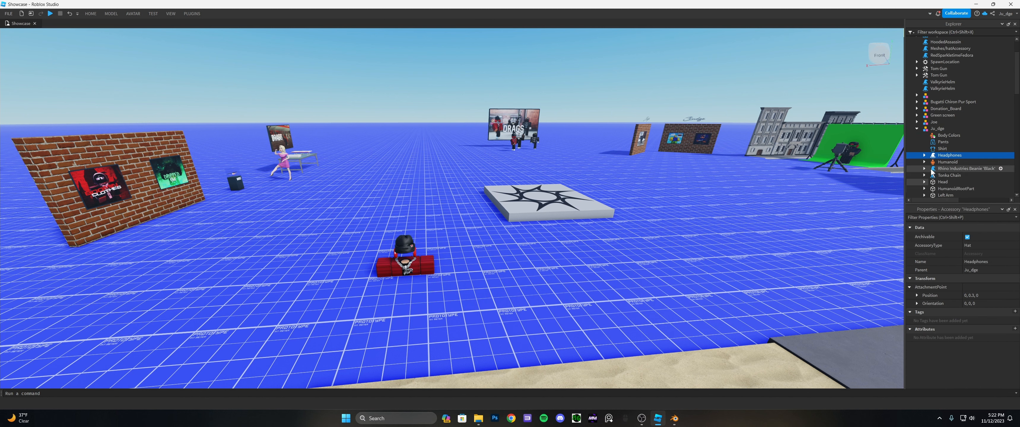
left_click(940, 169, "ctrl")
left_click(942, 174, "ctrl")
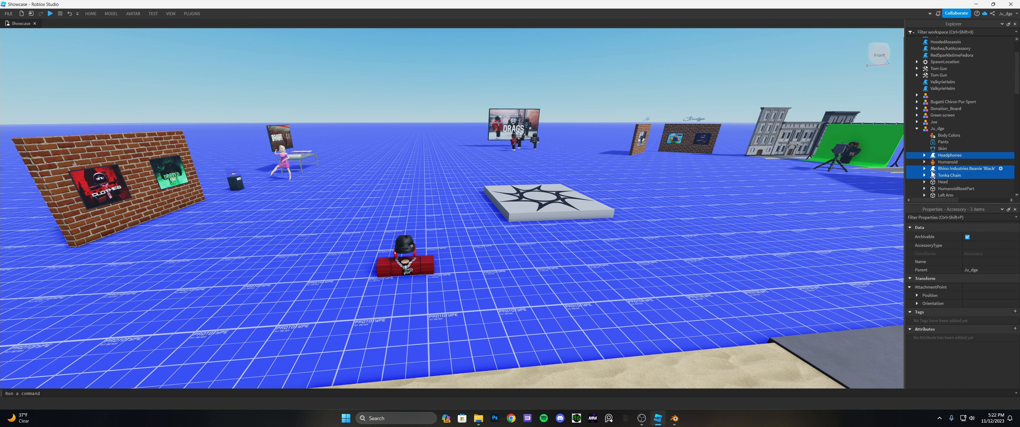
right_click(933, 175)
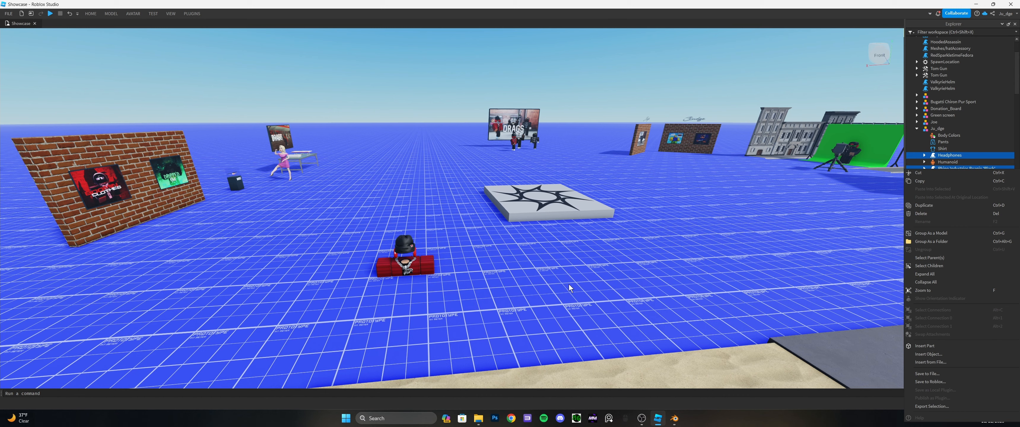
left_click(672, 249)
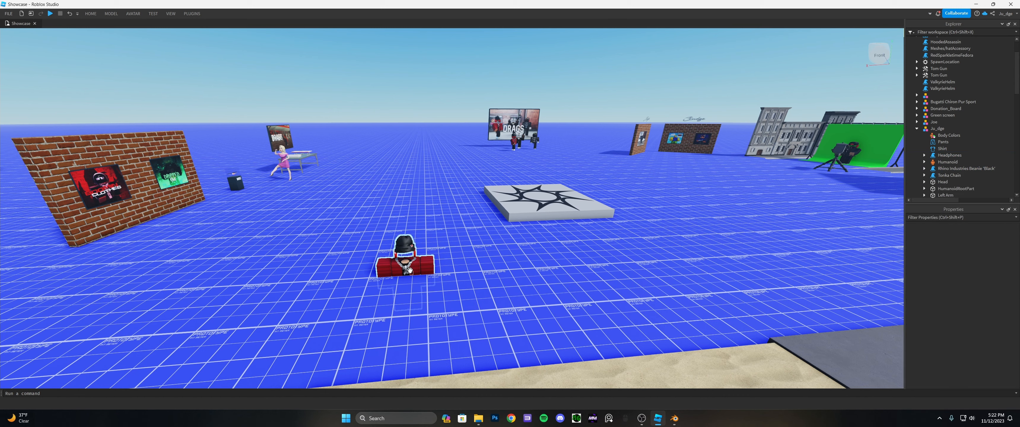
- Move the character model freehand across the blue grid baseplate so it stands on the surface
key("w")
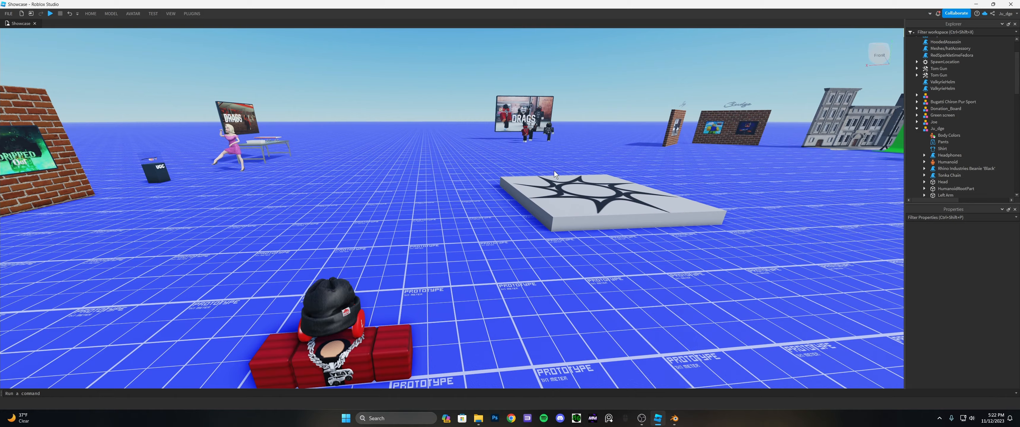
right_click_drag(440, 175, 439, 175)
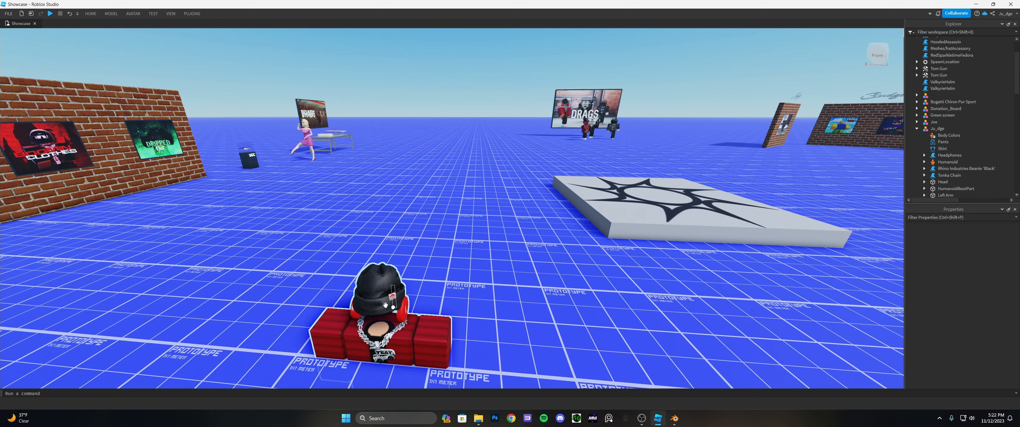
right_click_drag(490, 316, 490, 316)
key("s")
key("w")
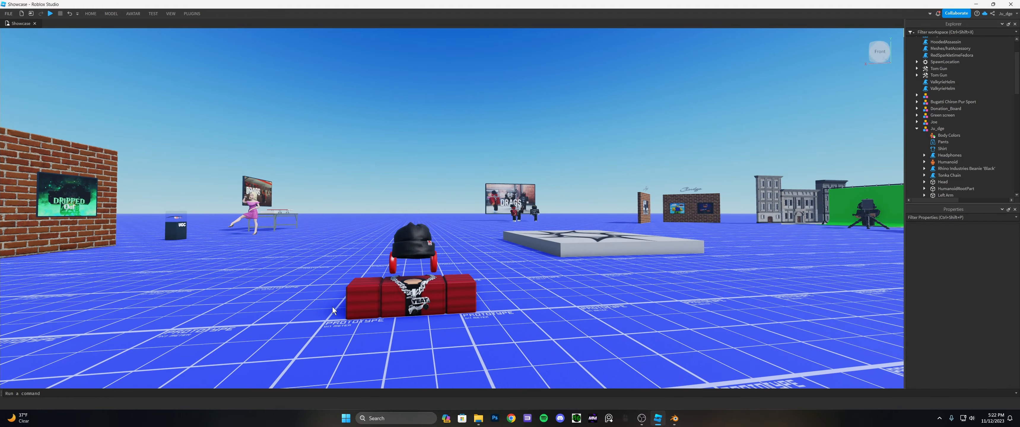
left_click_drag(424, 298, 238, 313)
right_click_drag(262, 296, 237, 313)
key("s")
left_click_drag(237, 313, 419, 218)
right_click_drag(418, 219, 418, 218)
key("w")
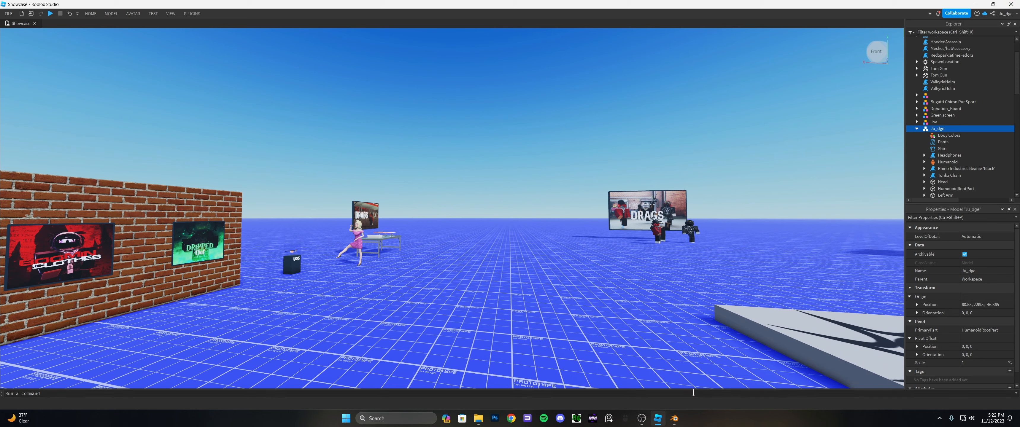
- Switch to File Explorer and open Starter_Blocky_Rig - Copy.blend from the Rigs folder in Blender
left_click(658, 418)
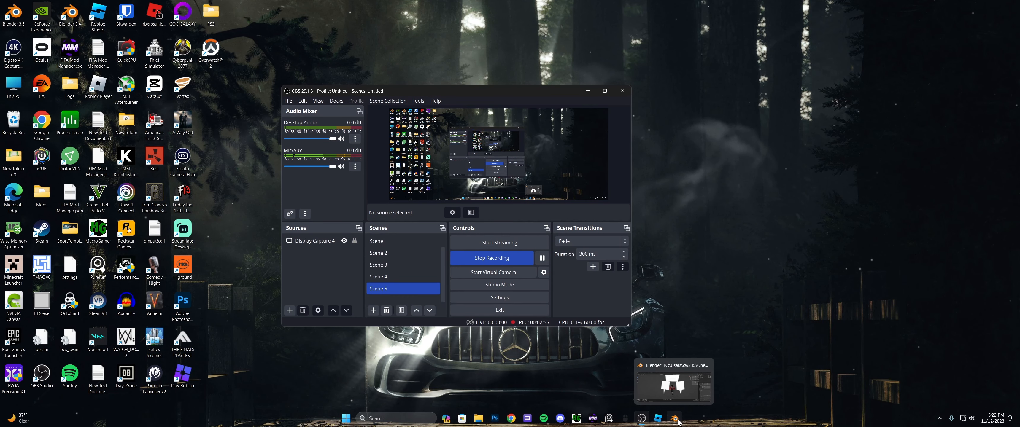
left_click(478, 418)
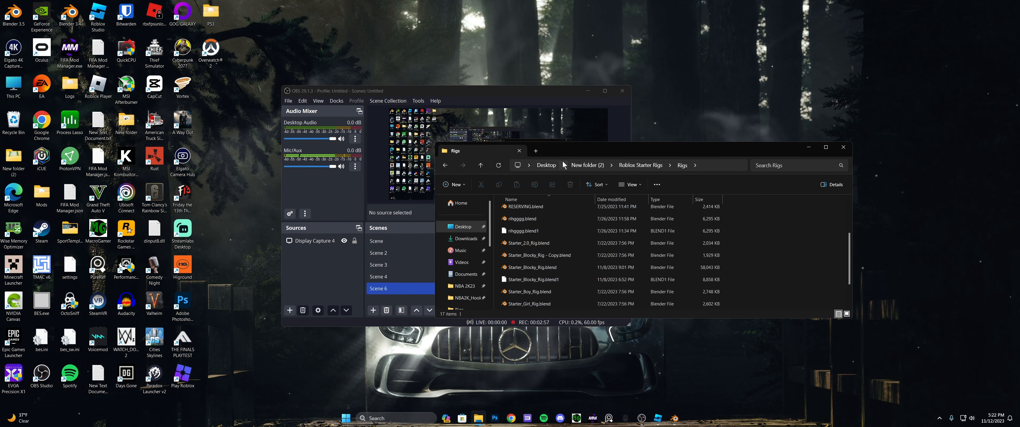
left_click_drag(558, 154, 513, 141)
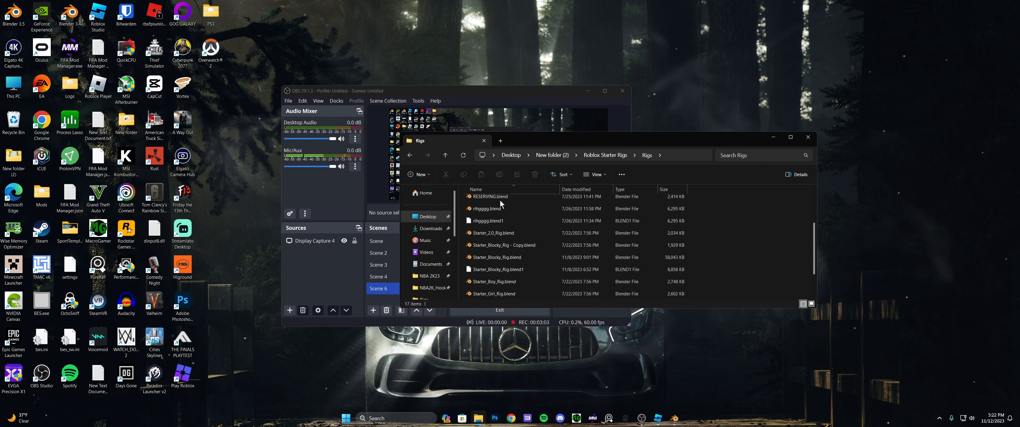
left_click(478, 246)
double_click(479, 246)
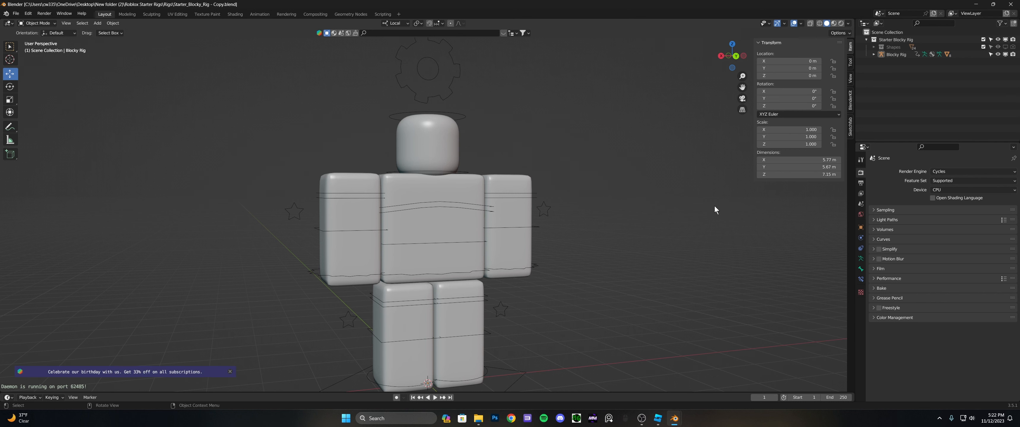
scroll(712, 204, "down", 2)
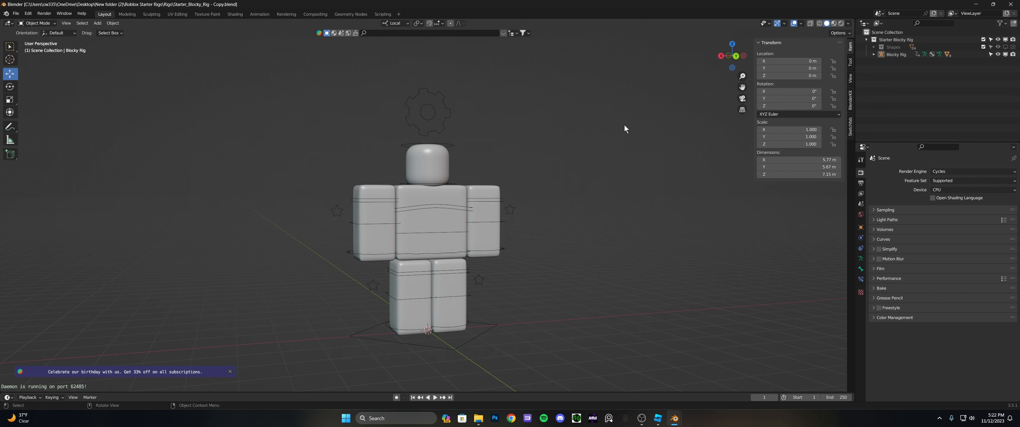
right_click(592, 131)
mouse_move(590, 129)
scroll(644, 105, "down", 2)
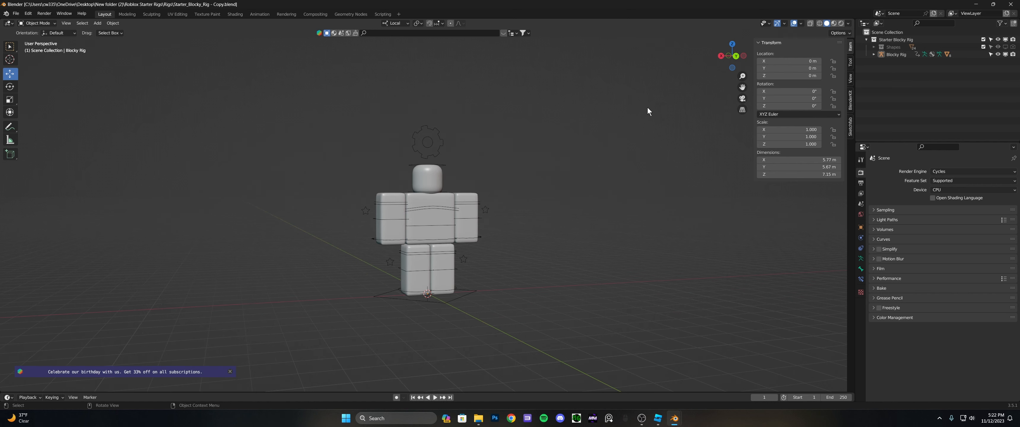
middle_click_drag(646, 107, 624, 116)
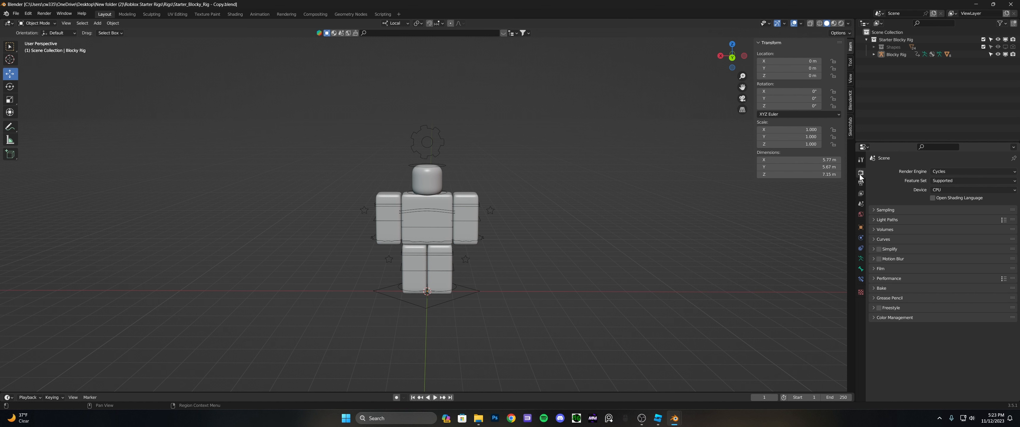
- Set the Cycles render device to GPU Compute
left_click(942, 190)
left_click(935, 191)
left_click(941, 191)
left_click(958, 207)
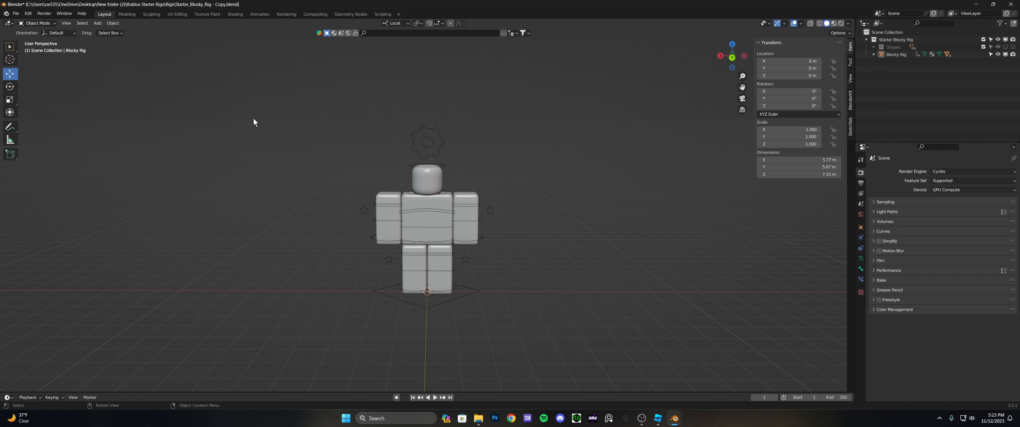
- Add a camera to the scene at the world origin
left_click(94, 24)
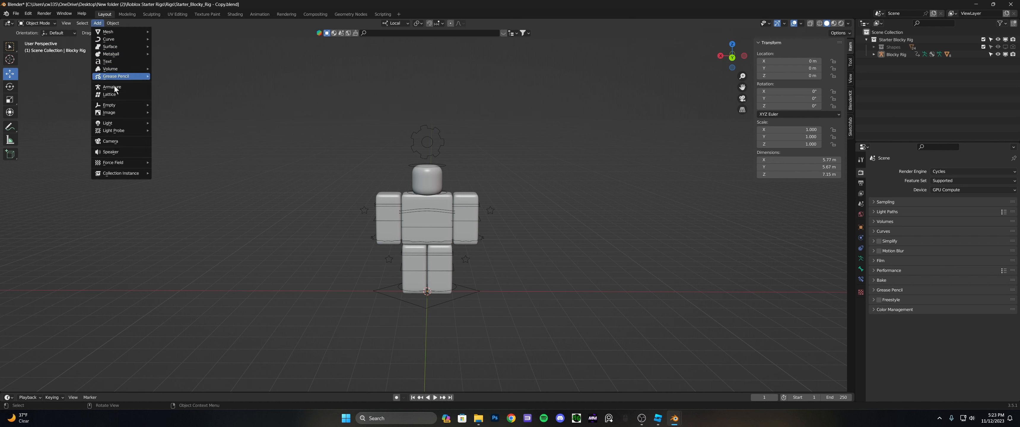
left_click(97, 23)
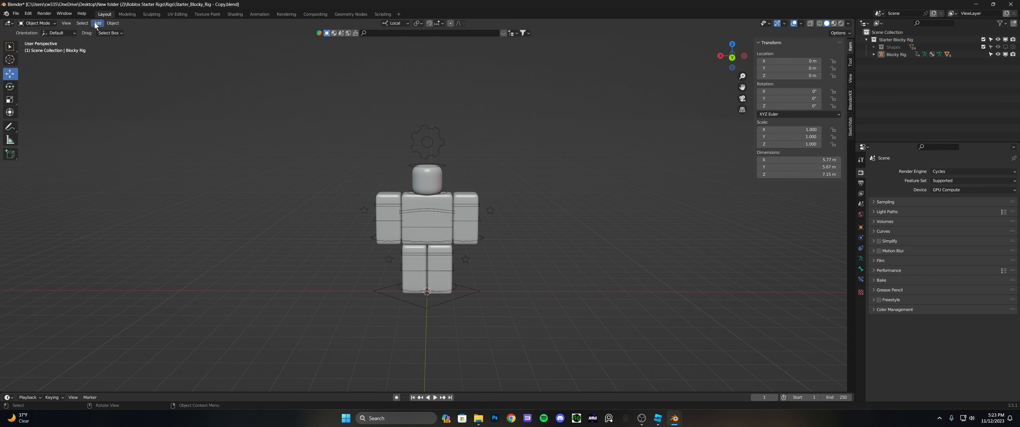
left_click(97, 23)
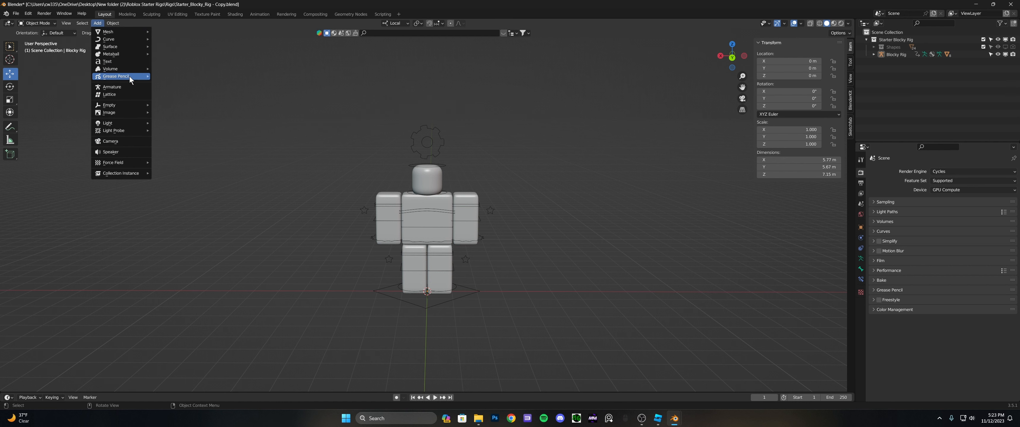
left_click(126, 141)
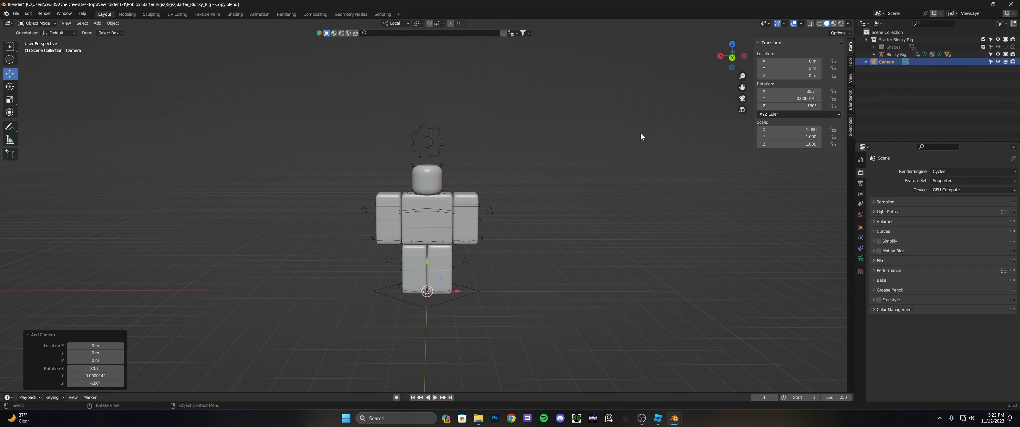
- Look through the camera and fly it back to about X 0.29, Y 15.16, Z 3.77 m so the frame contains the whole rig
left_click(742, 99)
key("shift+grave")
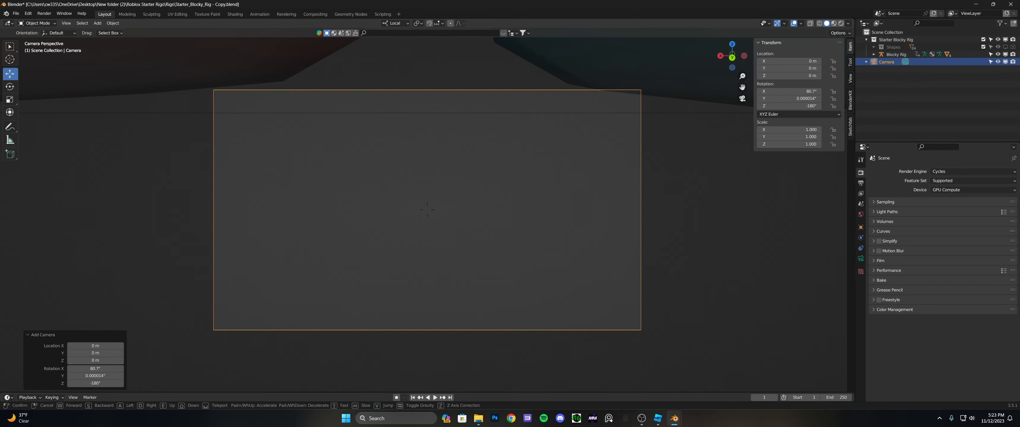
key("s")
key("s")
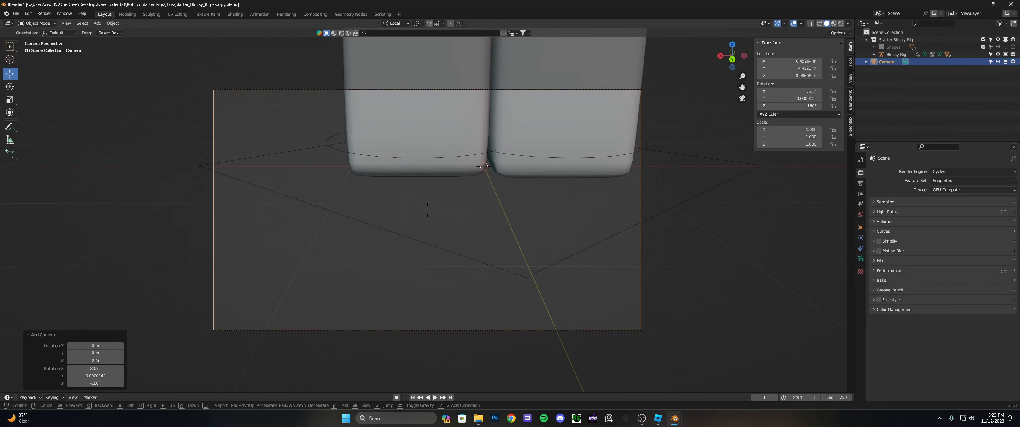
key("s")
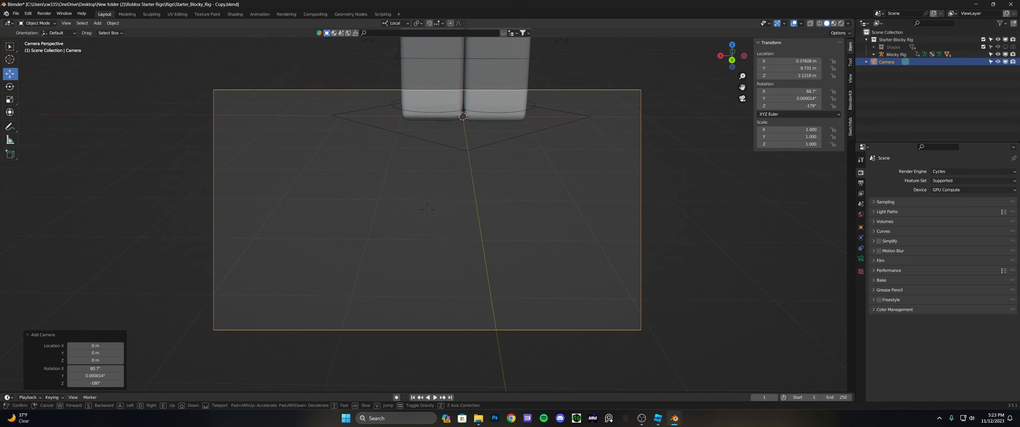
key("s")
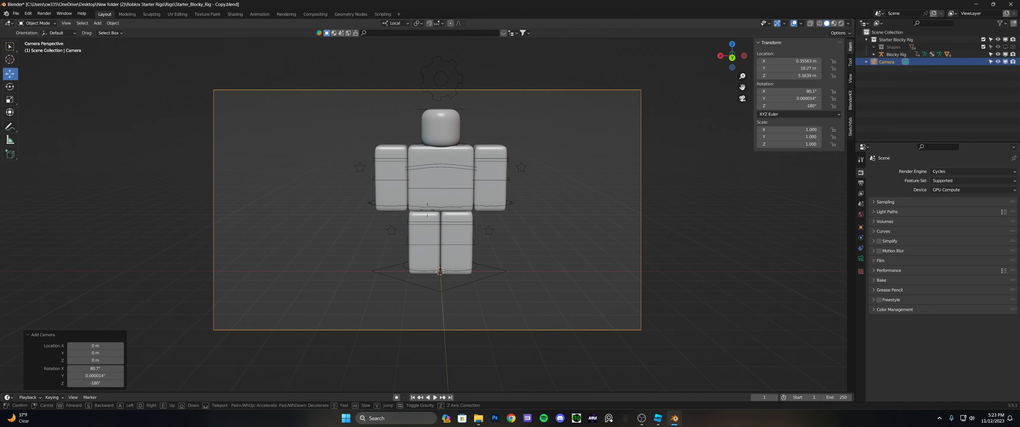
key("w")
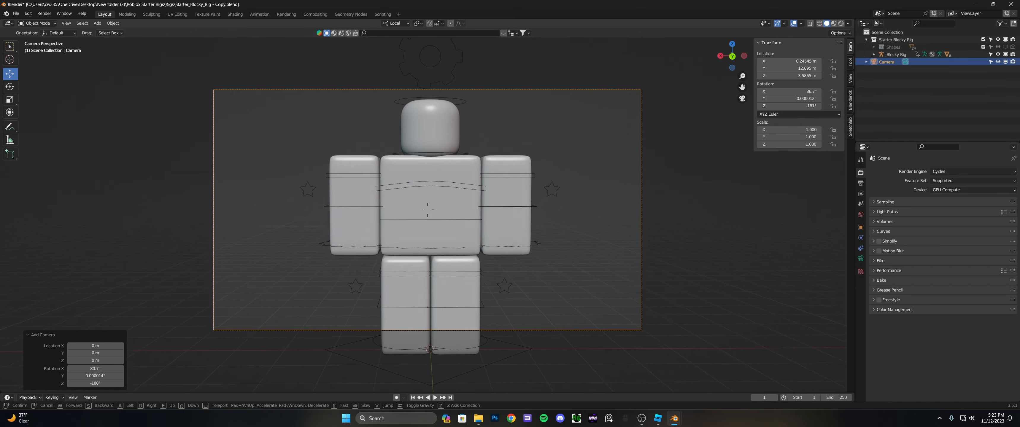
key("s")
left_click(462, 181)
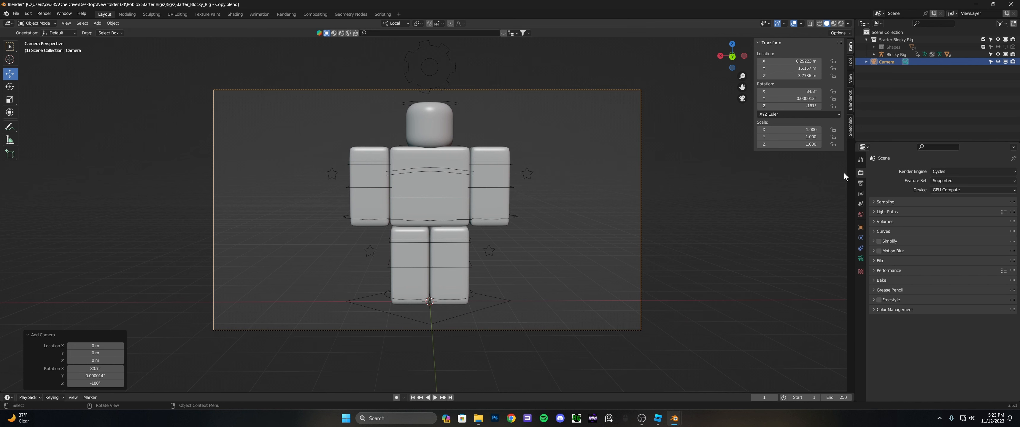
- Set the output resolution to 1000 px by 1000 px
left_click(860, 160)
left_click(860, 183)
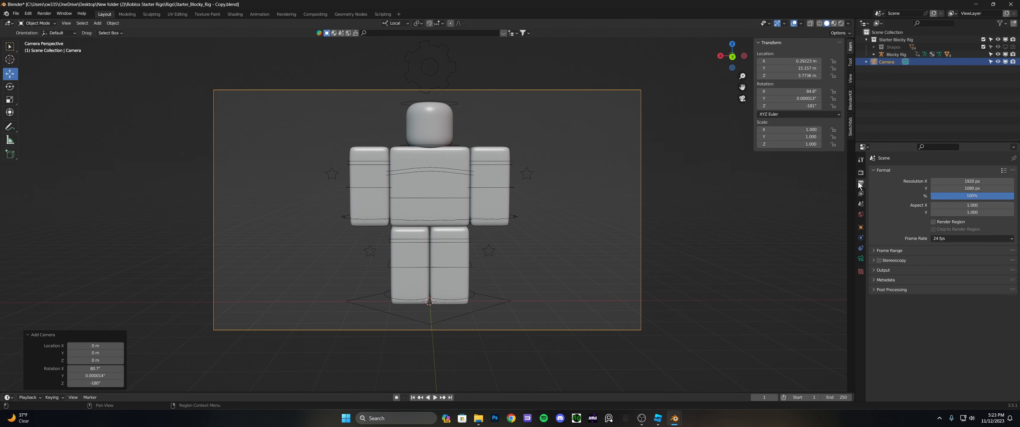
double_click(972, 180)
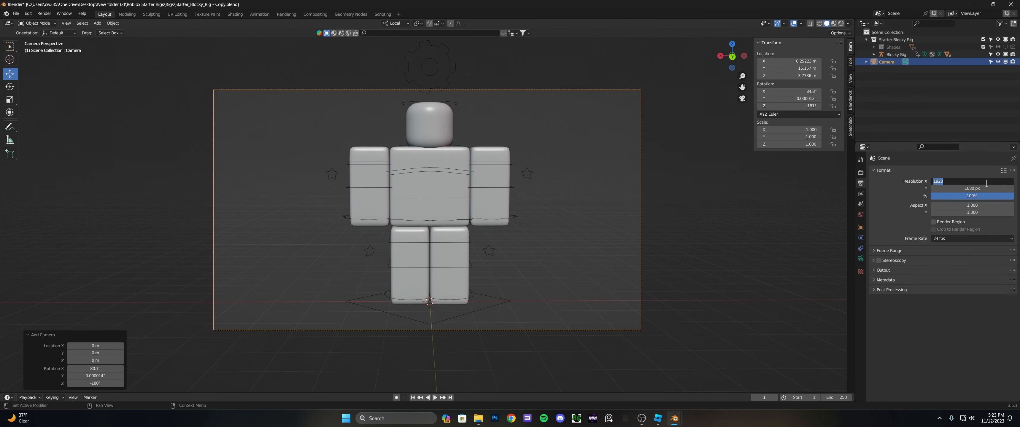
key("BackSpace")
type("1000")
key("Return")
double_click(981, 190)
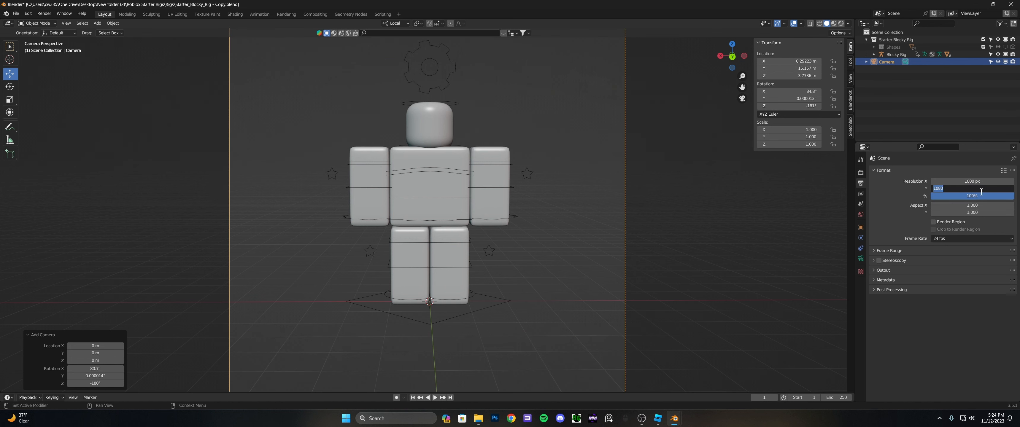
key("BackSpace")
key("Return")
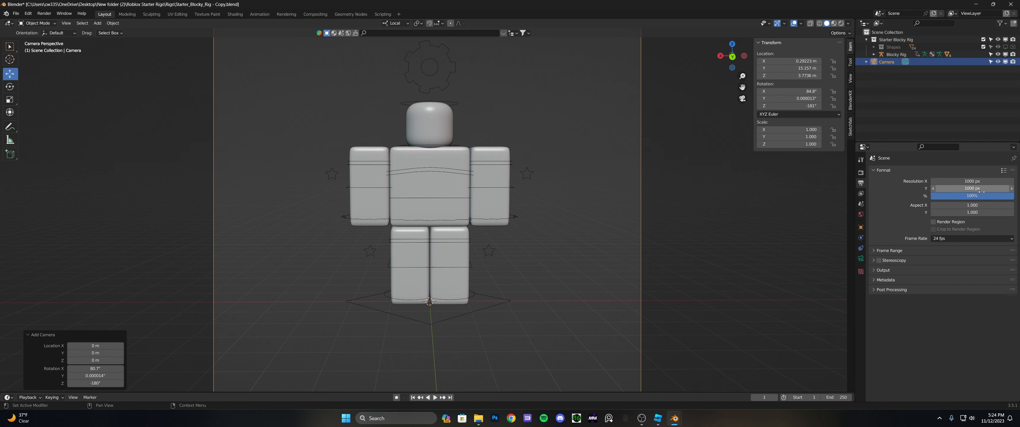
- Fly the camera closer to a height of about 3.31 m so the blocky rig fills most of the square frame
left_click(730, 191)
scroll(730, 192, "down", 4)
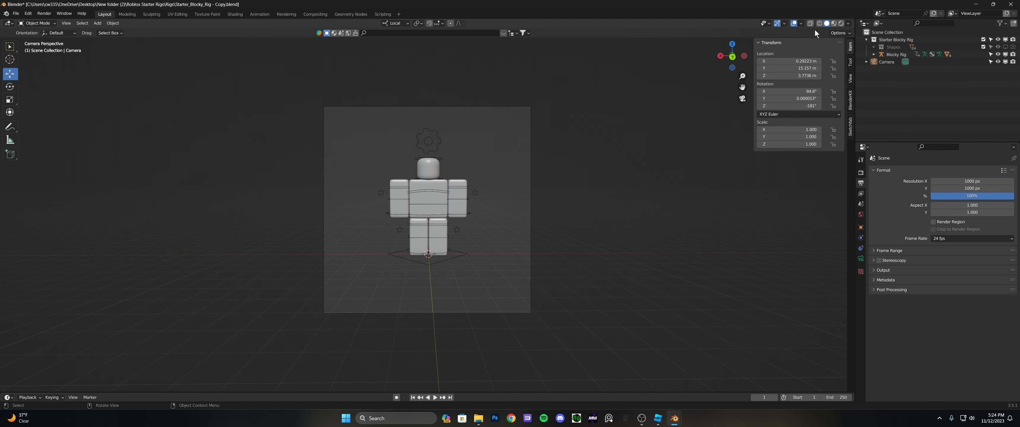
scroll(712, 141, "up", 1)
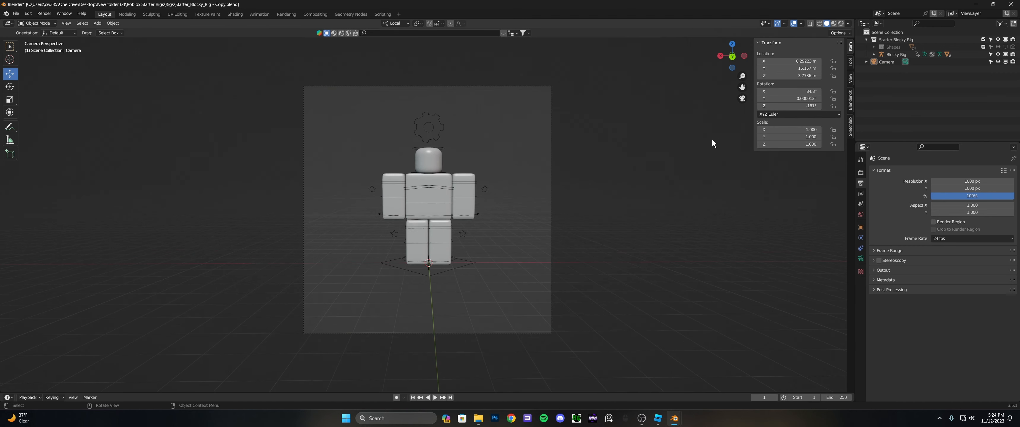
left_click(742, 98)
left_click(742, 98)
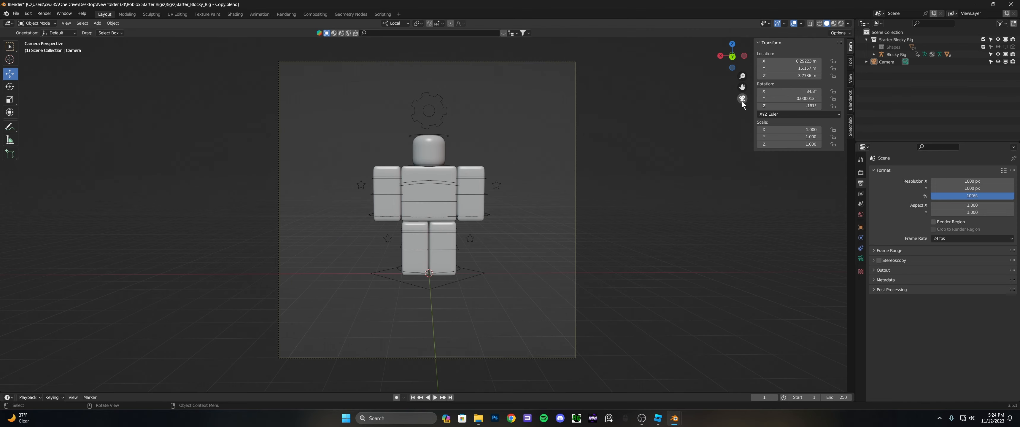
key("shift+grave")
key("w")
key("w")
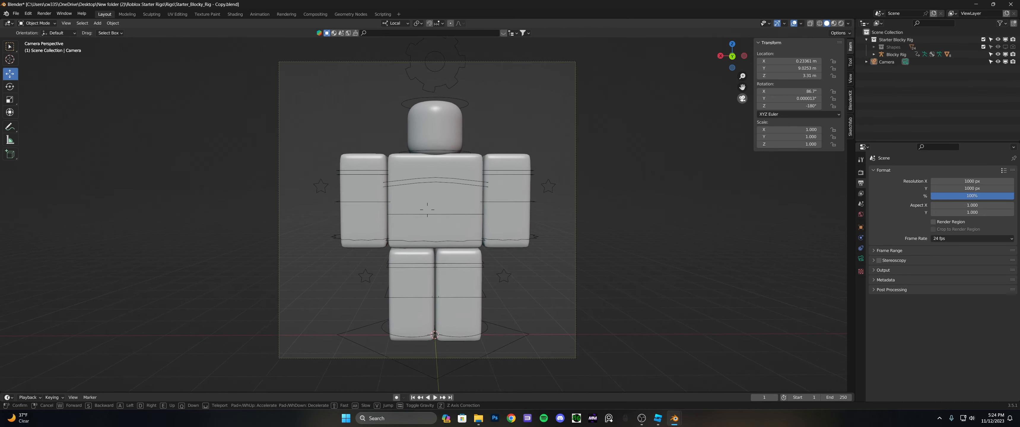
key("s")
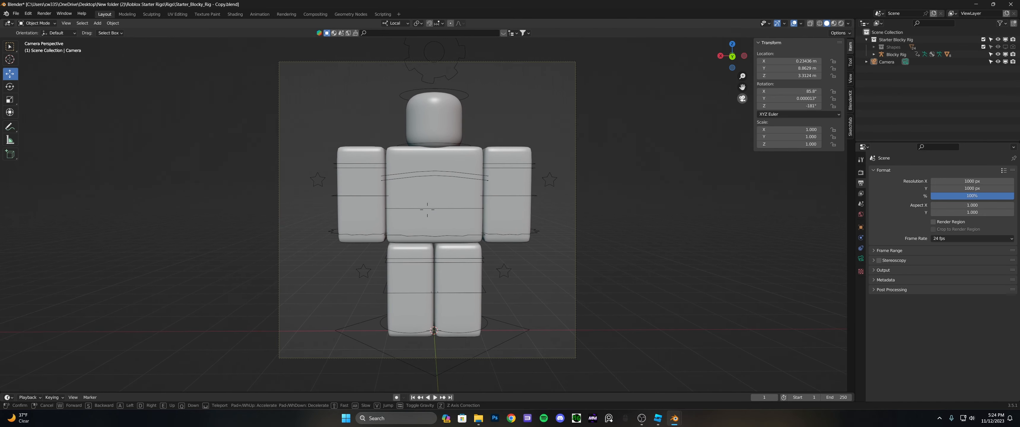
left_click(427, 209)
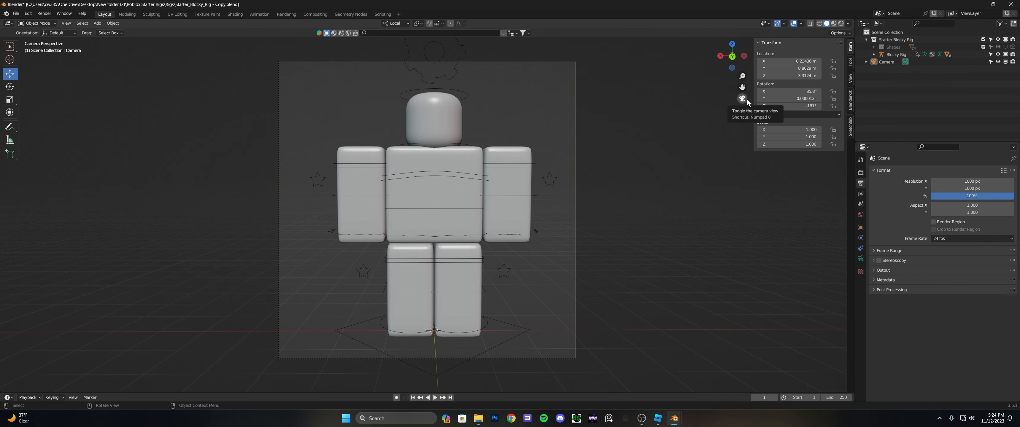
- Leave the camera view and expand the Film settings in the scene's render properties
left_click(746, 98)
left_click(745, 99)
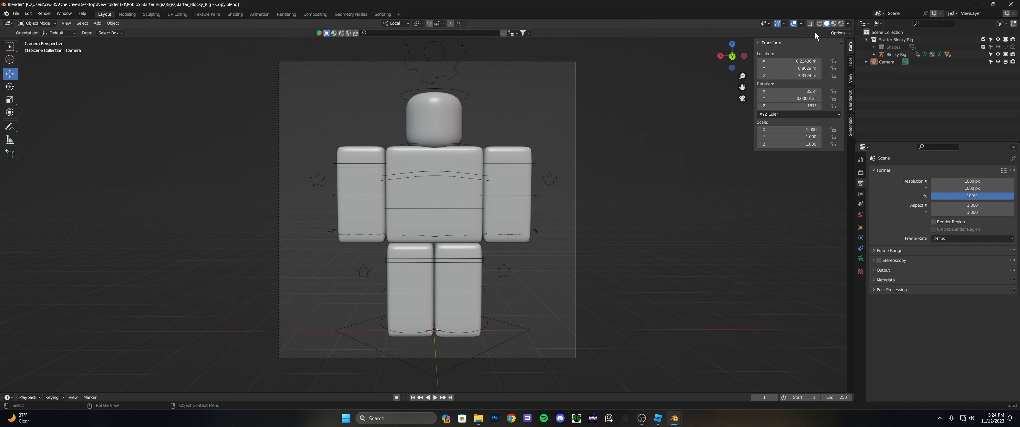
left_click(741, 99)
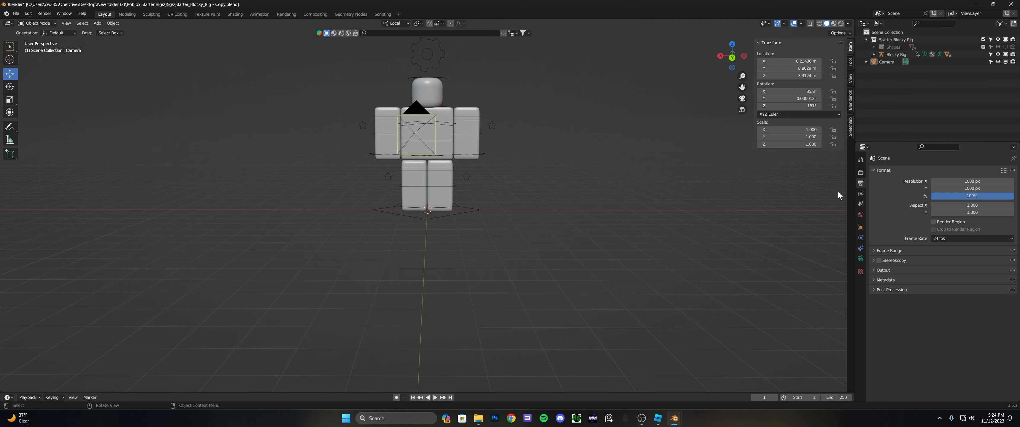
left_click(859, 174)
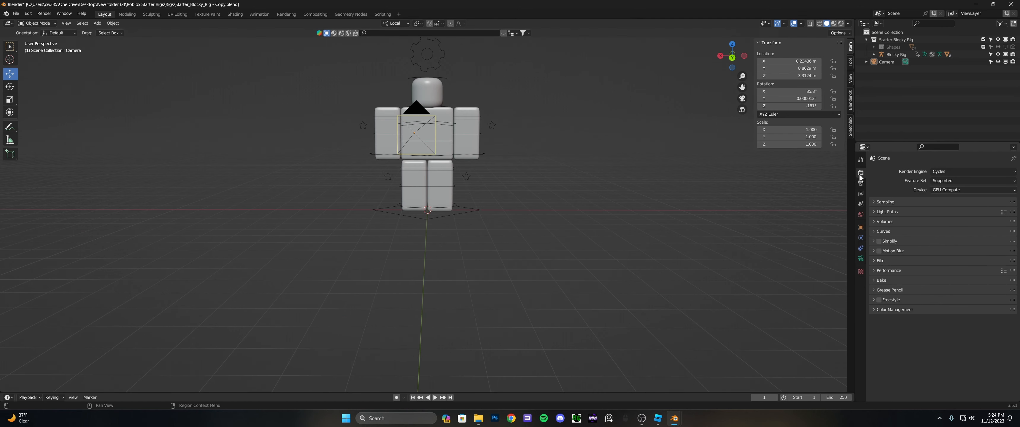
left_click(880, 260)
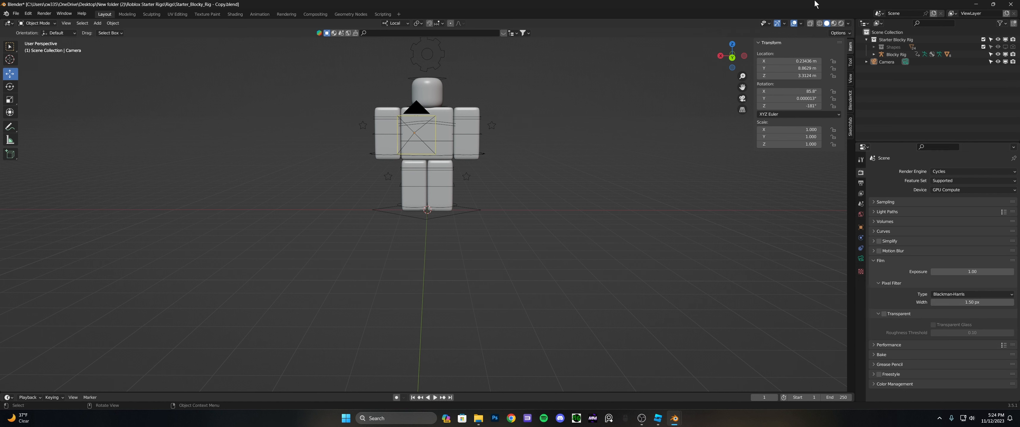
- Look through the camera and compare the rig in material preview and rendered shading, trying the film's Transparent option
left_click(741, 98)
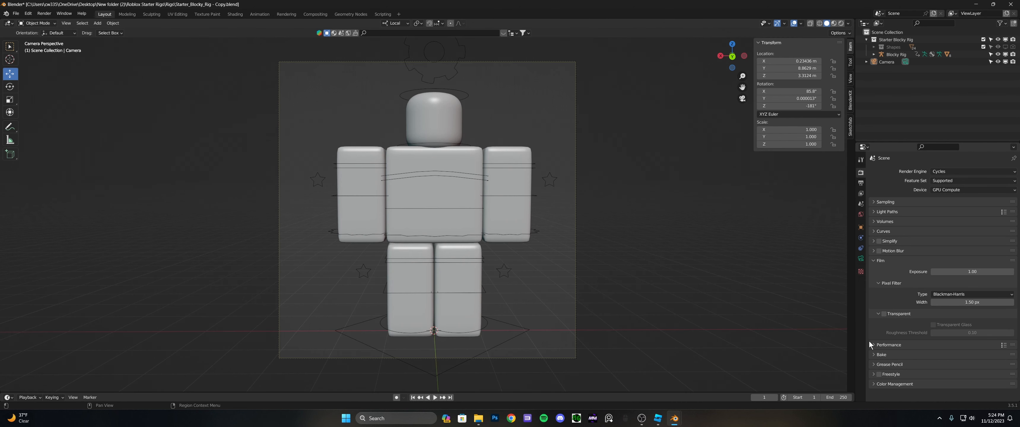
left_click(884, 314)
left_click(884, 314)
left_click(833, 23)
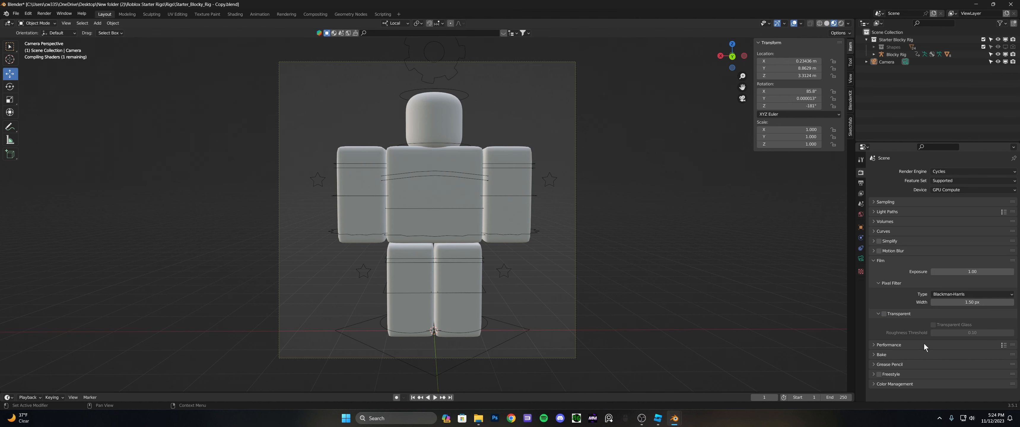
left_click(885, 314)
left_click(884, 314)
left_click(841, 24)
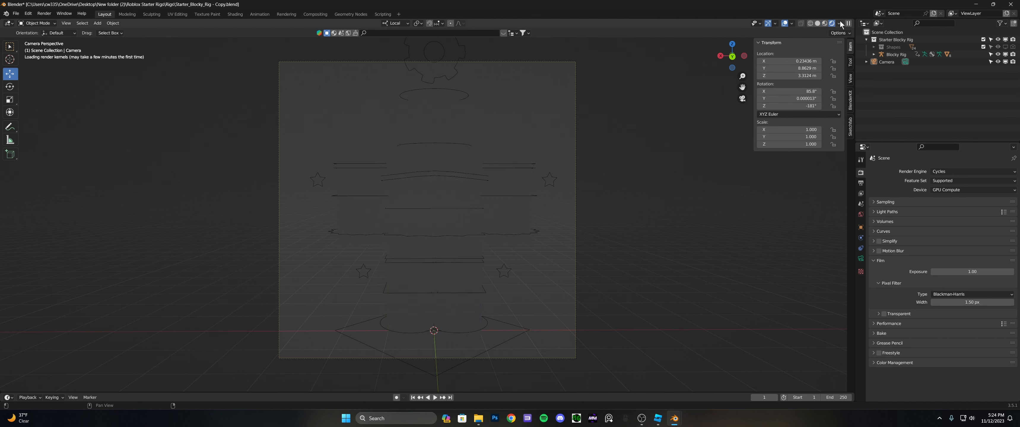
- Enable the Transparent option for the Cycles film so the render background is see-through
left_click(884, 314)
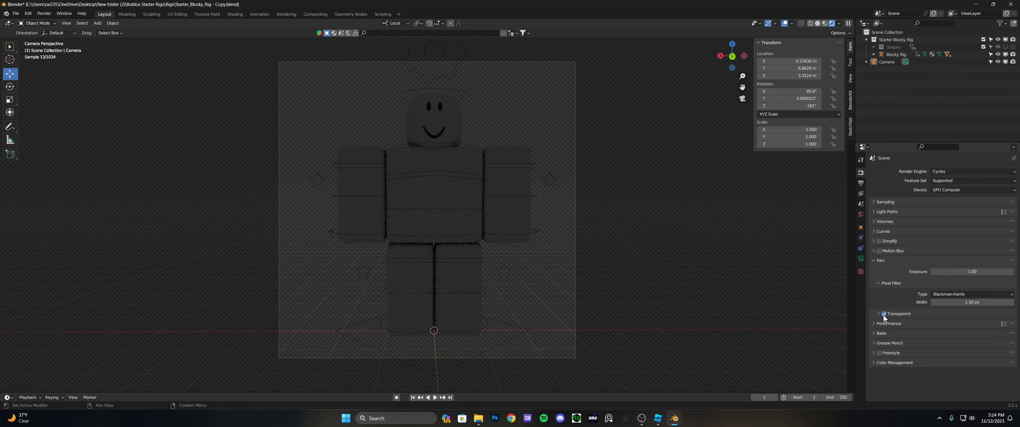
left_click(883, 315)
left_click(883, 316)
left_click(883, 315)
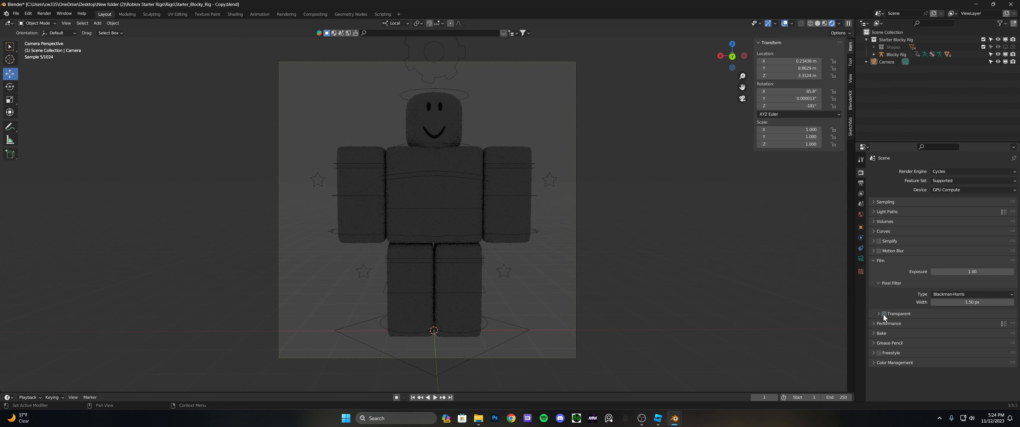
left_click(883, 315)
left_click(884, 312)
left_click(883, 313)
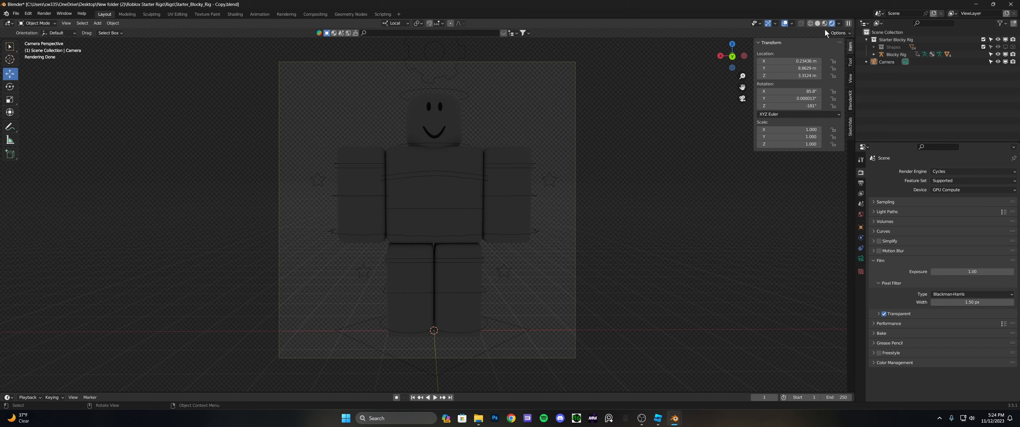
- Collapse the Pixel Filter settings, return the viewport to solid shading and leave the camera view
left_click(818, 23)
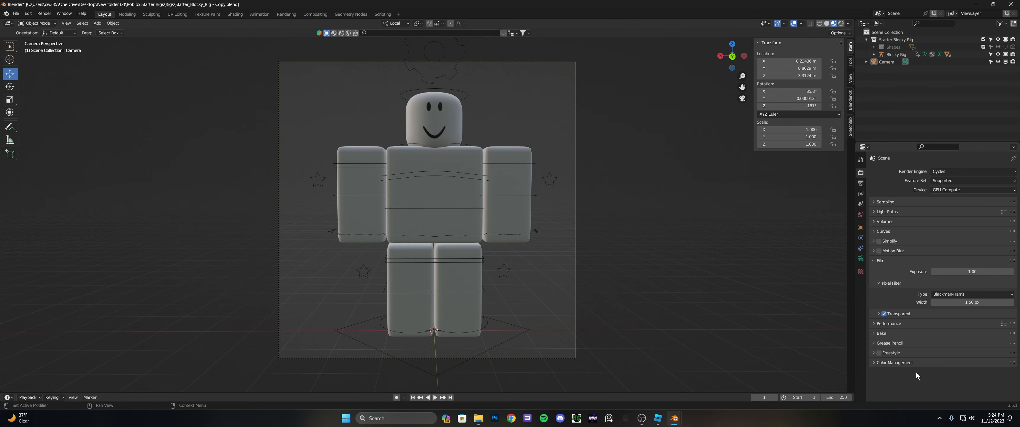
left_click(881, 283)
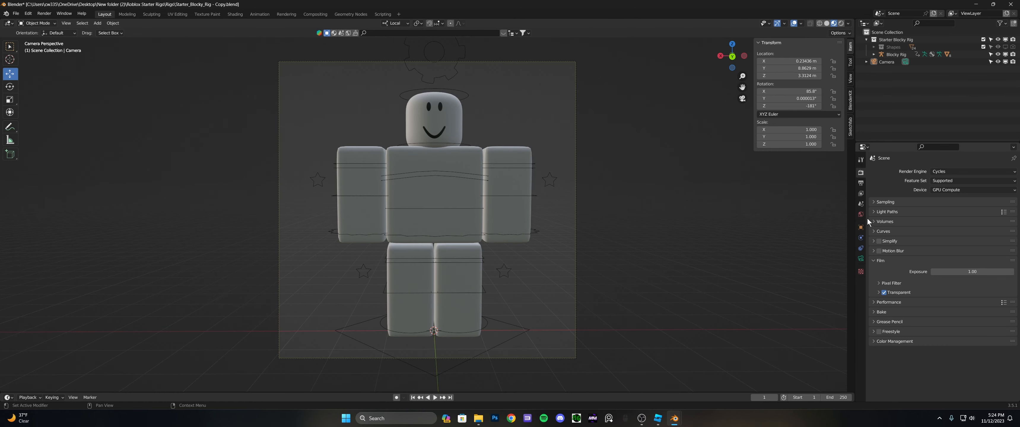
left_click(826, 22)
left_click(742, 98)
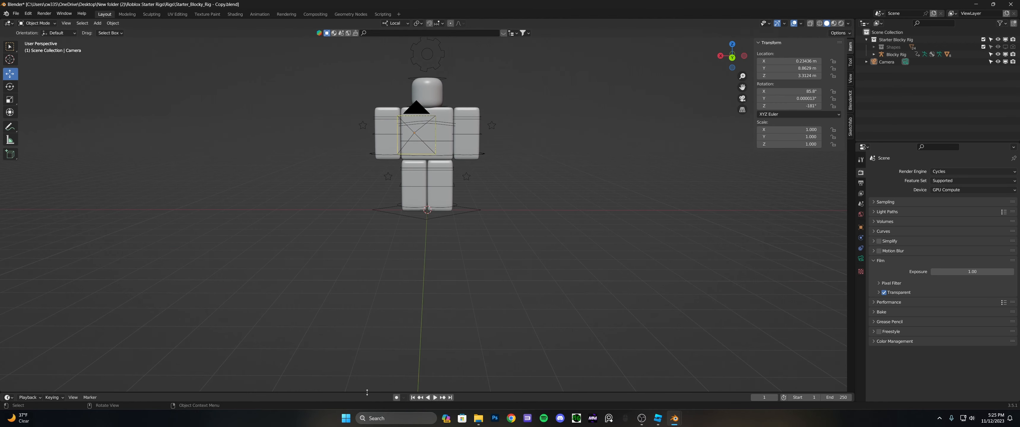
- Enlarge the timeline area below the viewport and change it to a Shader Editor
left_click_drag(367, 393, 470, 159)
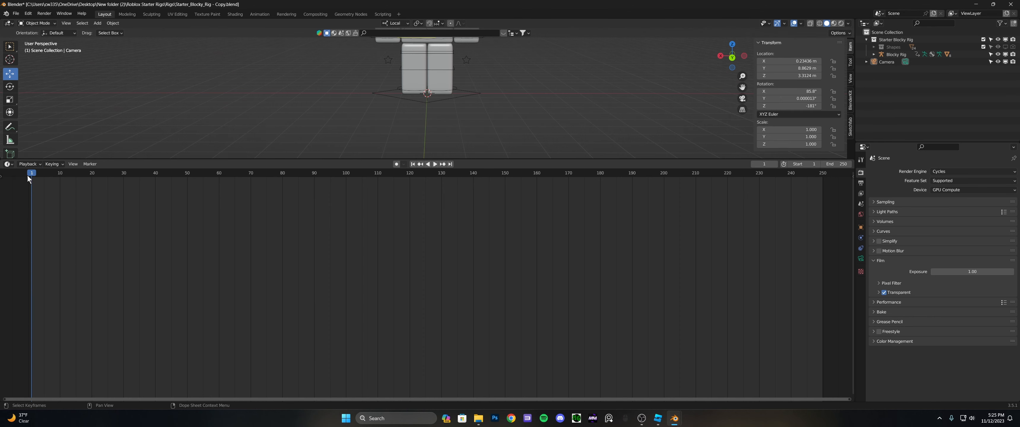
left_click(8, 165)
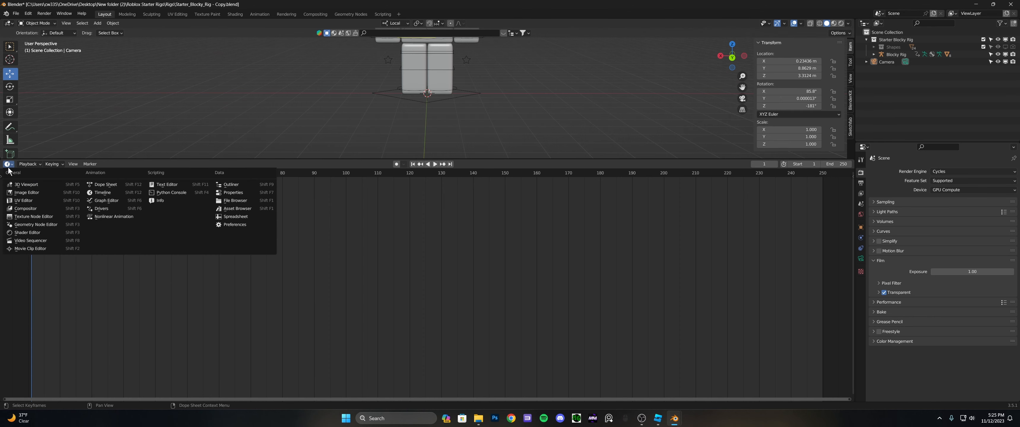
left_click(32, 235)
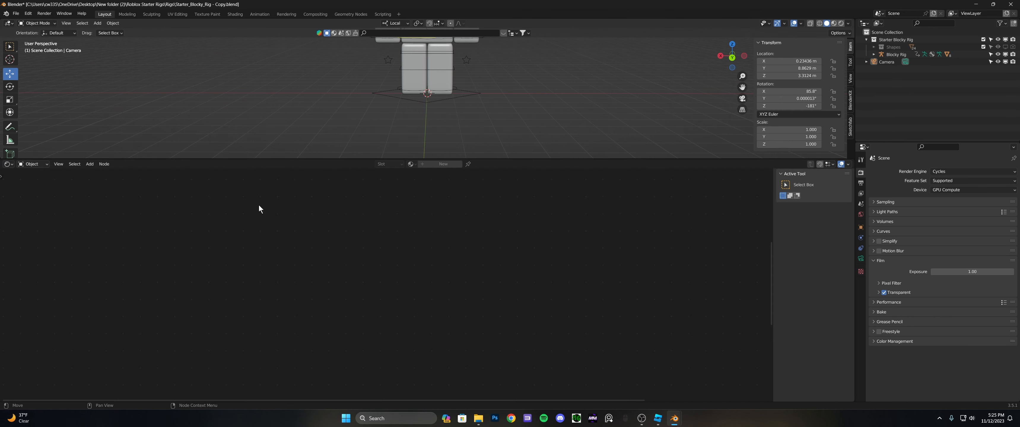
- Show the torso's material nodes and unlink the current image from the Main Texture node
left_click(441, 61)
scroll(525, 107, "down", 3)
left_click(432, 57)
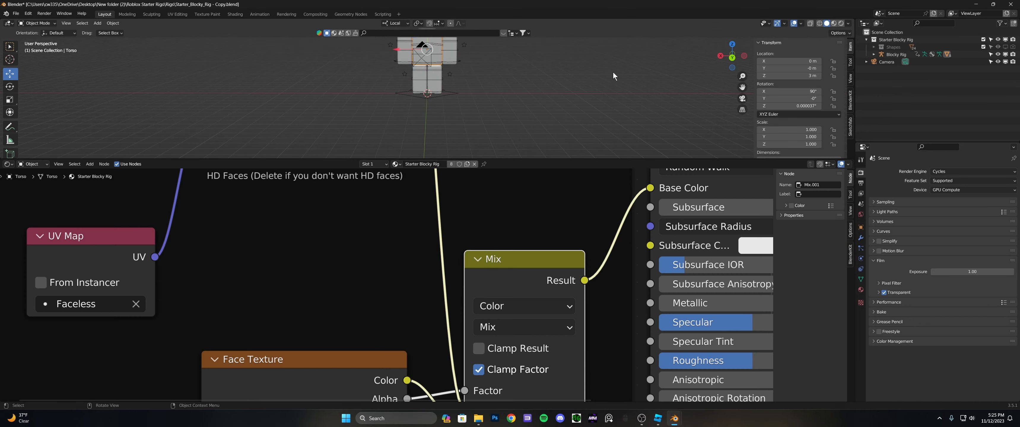
scroll(380, 231, "down", 20)
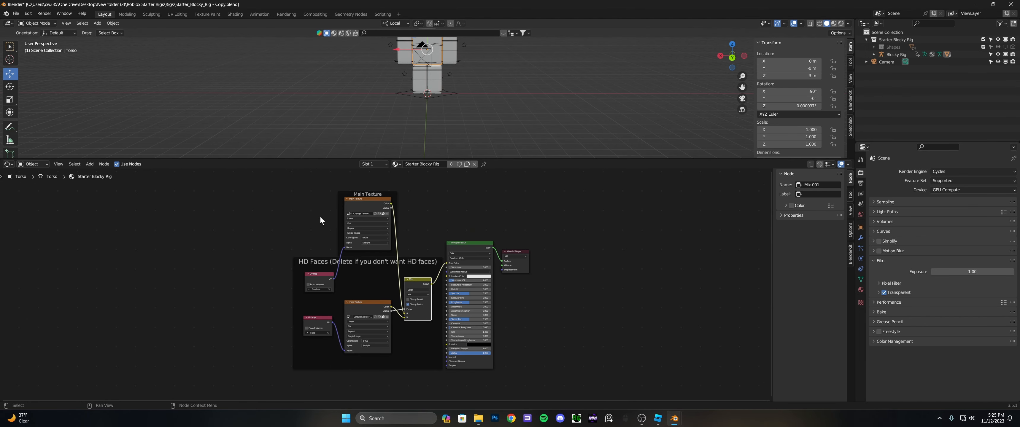
middle_click_drag(284, 223, 260, 271)
scroll(266, 257, "up", 11)
middle_click_drag(196, 228, 264, 222)
scroll(293, 228, "up", 5)
left_click(404, 246)
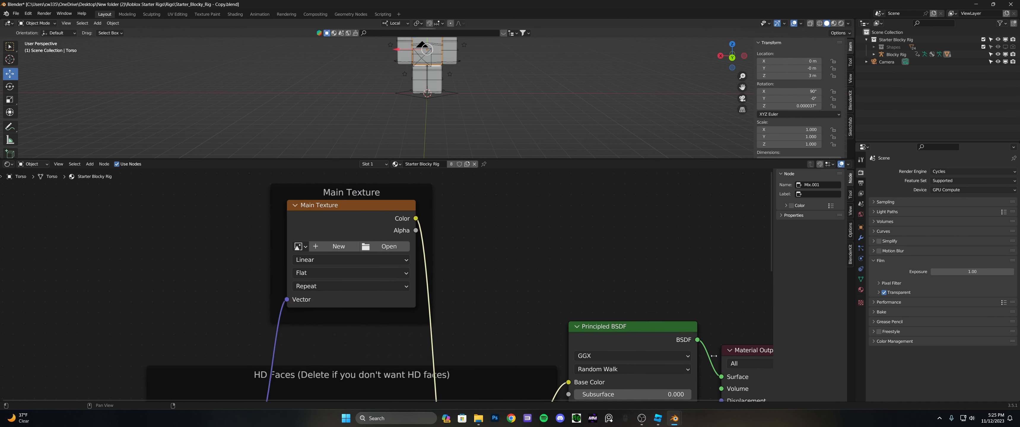
- Load Handle1_diff.png from the desktop's New folder (2) into the Main Texture node, browsing with thumbnails
left_click(393, 247)
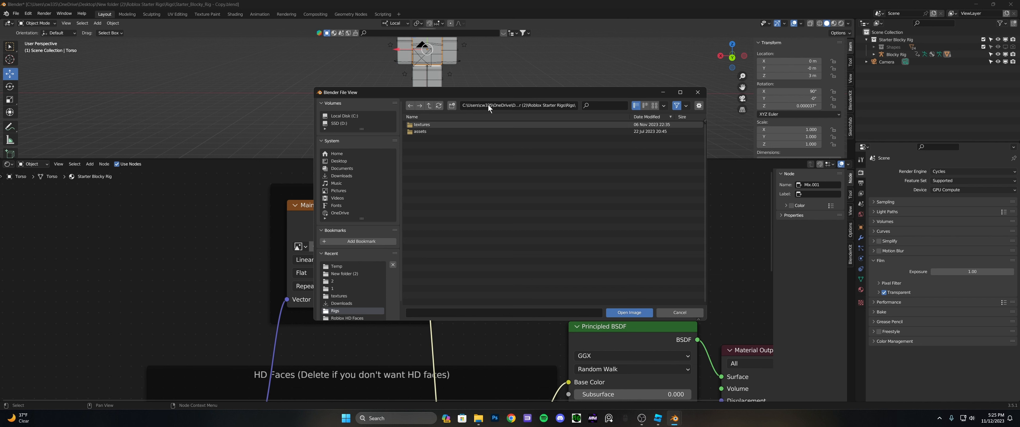
left_click(340, 161)
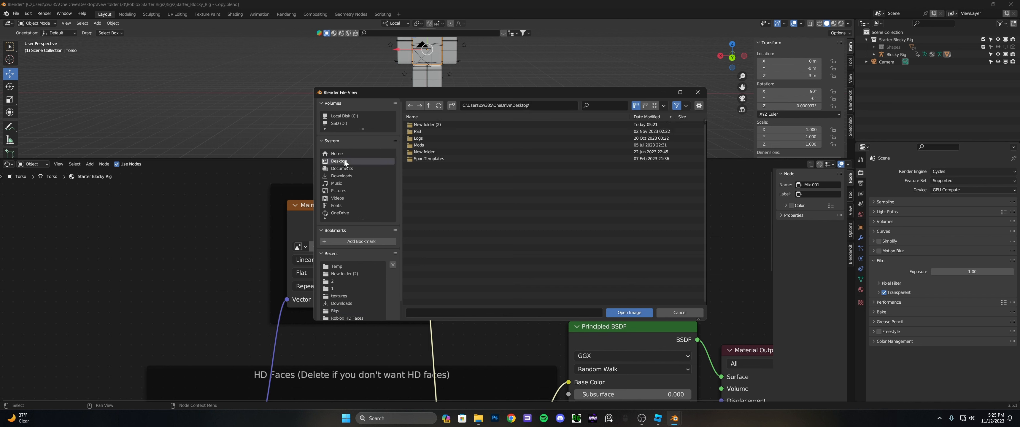
left_click(439, 126)
double_click(442, 125)
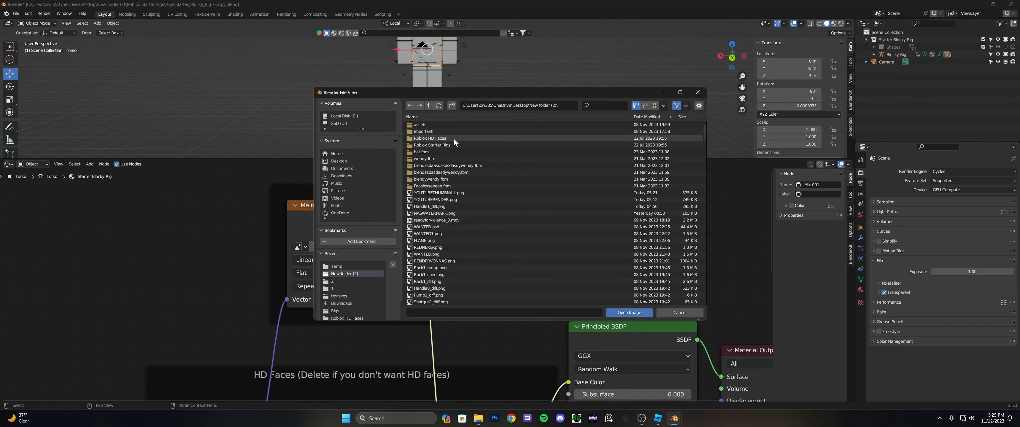
left_click(654, 105)
scroll(542, 222, "down", 2)
left_click(541, 237)
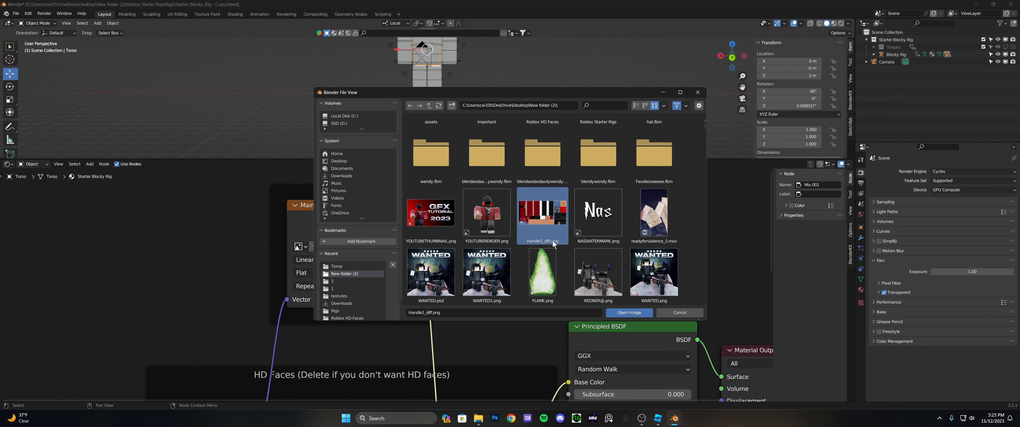
left_click(623, 313)
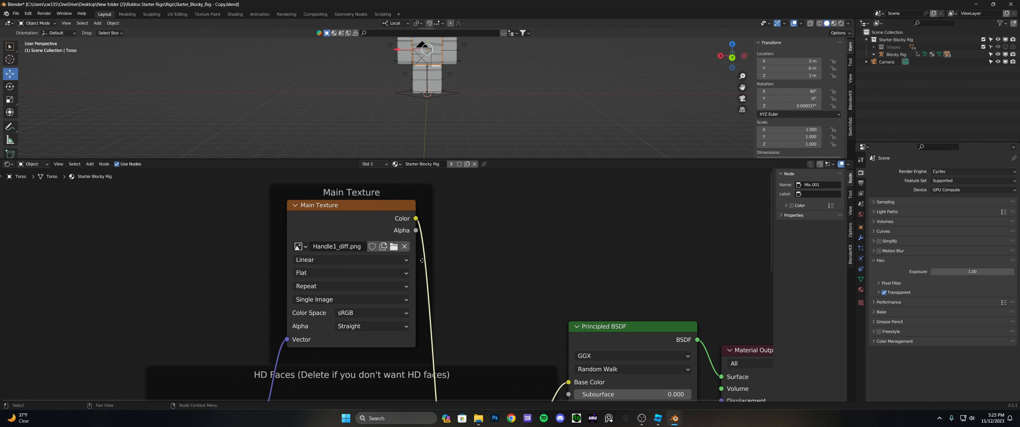
- Shrink the shader editor to enlarge the 3D viewport and show the rig in material preview shading
left_click_drag(510, 158, 510, 348)
scroll(609, 168, "up", 5)
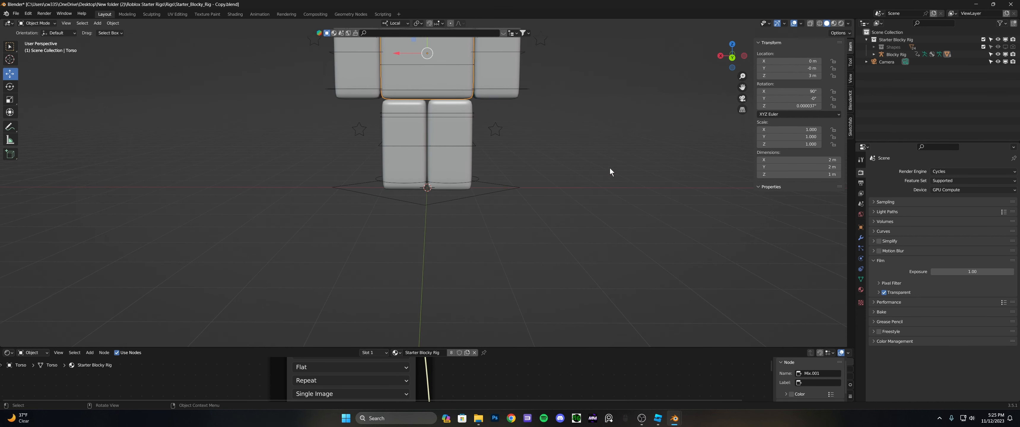
scroll(610, 168, "down", 2)
left_click(834, 22)
scroll(486, 92, "down", 1)
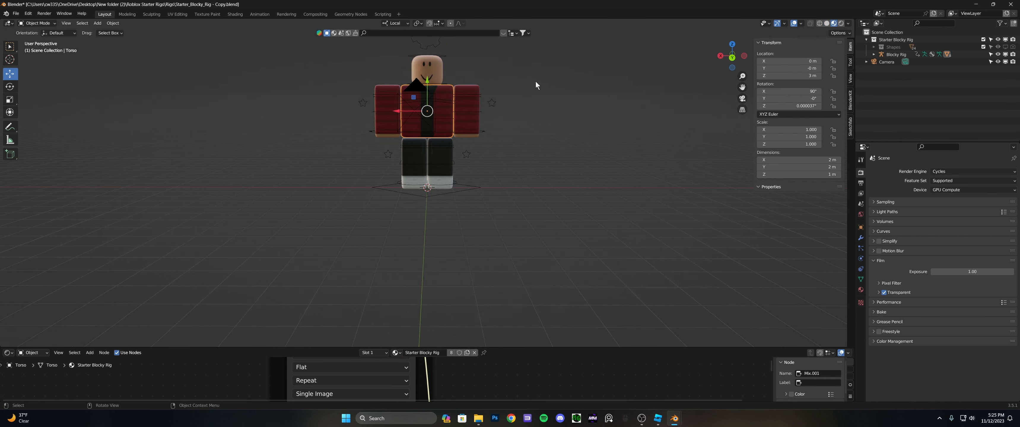
- Check the textured rig in rendered shading, return to material preview and collapse the shader editor to its header
left_click(840, 23)
mouse_move(630, 135)
middle_mouse_down()
mouse_move(542, 155)
mouse_move(602, 160)
mouse_move(591, 154)
middle_mouse_up()
left_click(824, 24)
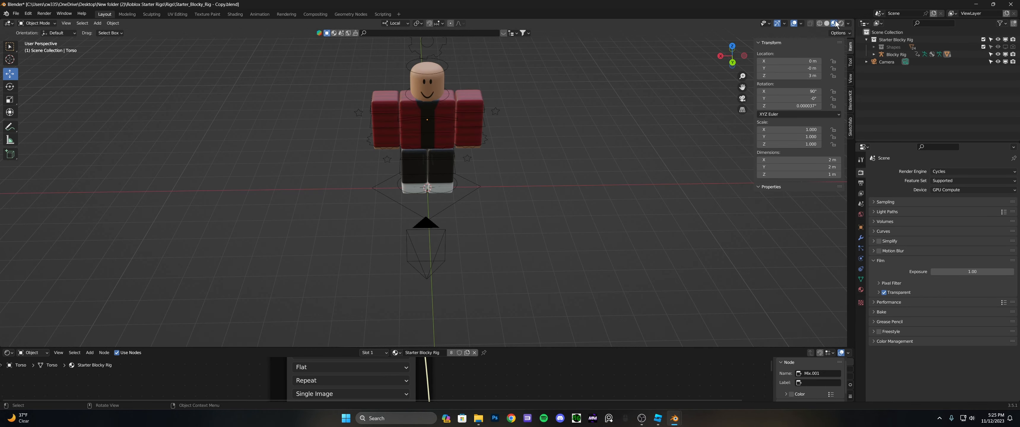
left_click_drag(498, 347, 498, 392)
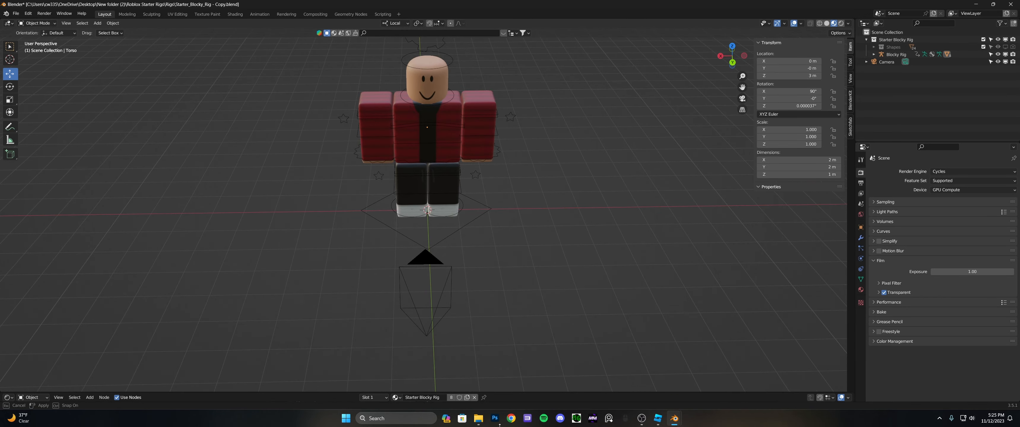
scroll(617, 214, "down", 3)
middle_click_drag(606, 212, 603, 185)
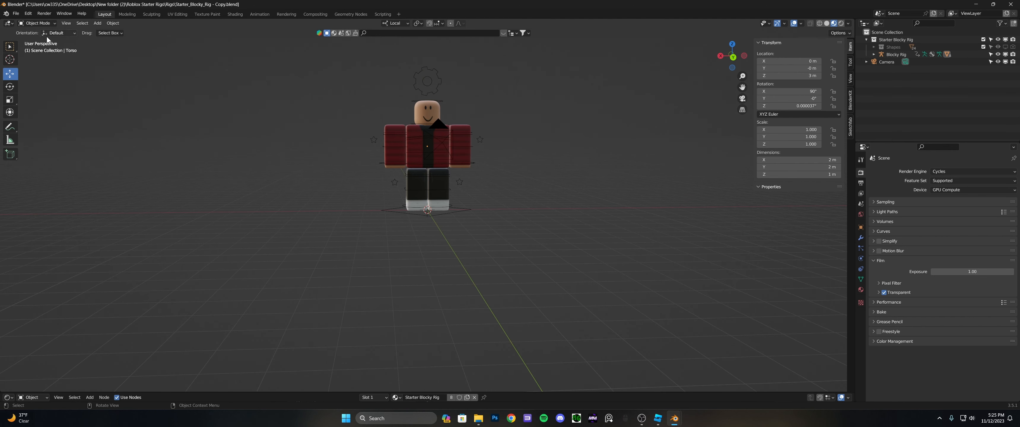
- Import YOUTUBEHATS.obj as a Wavefront OBJ from New folder (2), filtering the files by "youtube"
left_click(15, 14)
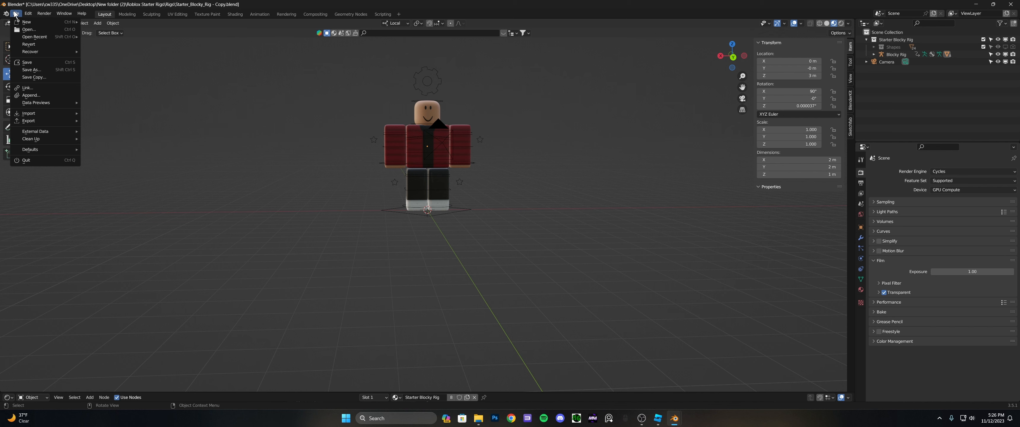
mouse_move(34, 114)
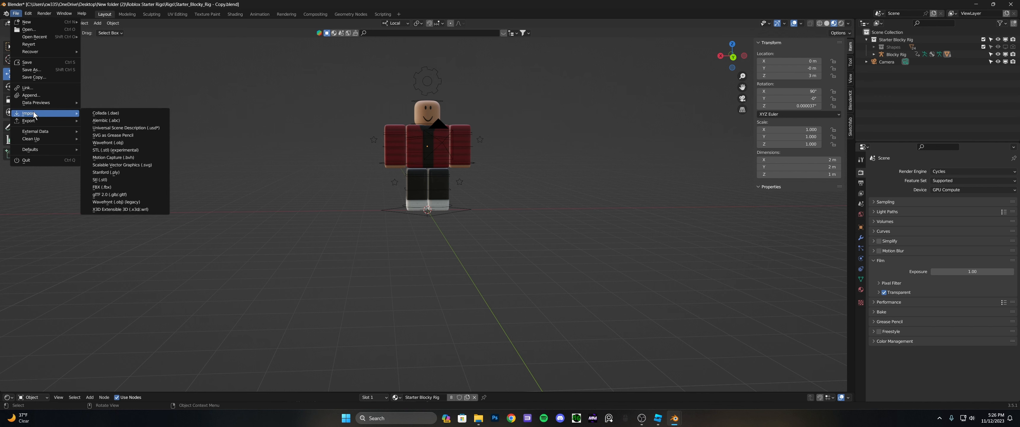
left_click(121, 145)
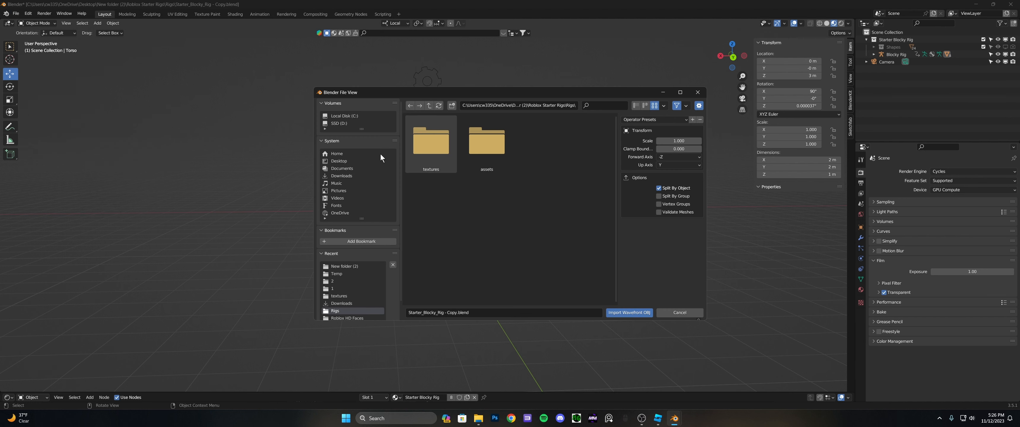
double_click(416, 155)
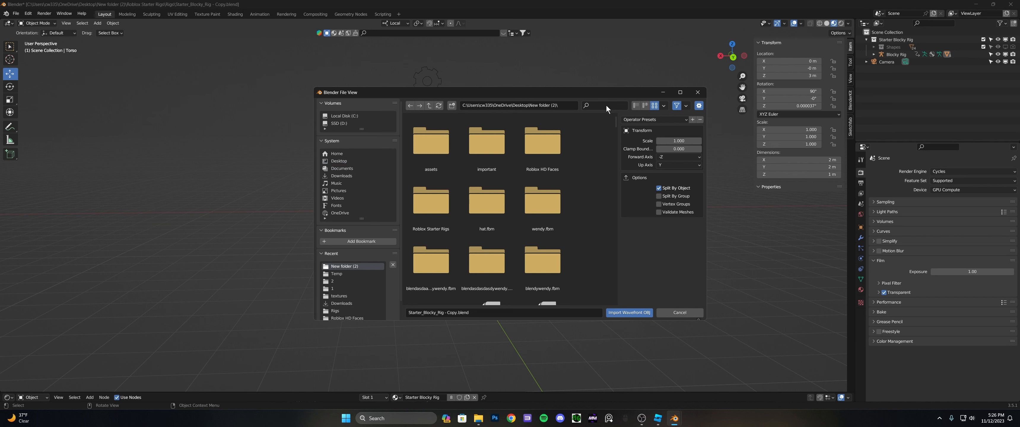
type("youtube")
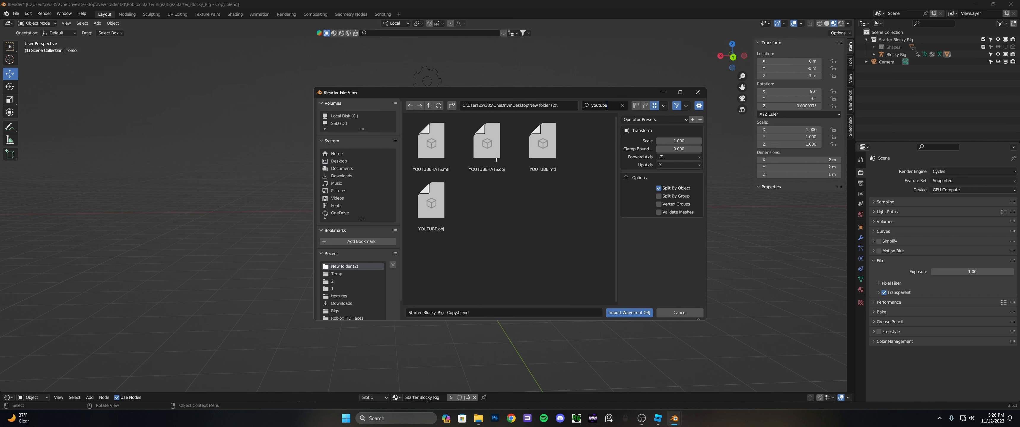
left_click(473, 145)
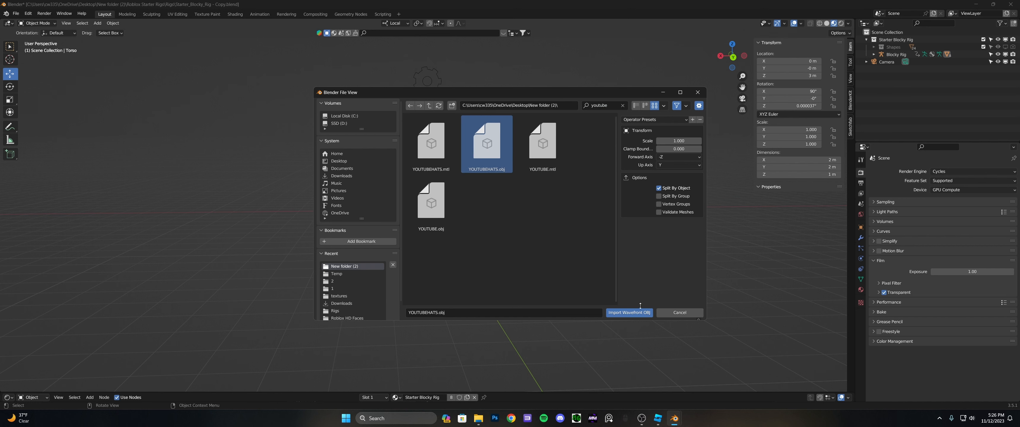
left_click(630, 313)
- Raise the imported hats and accessories about 2.96 m along their local Y axis onto the rig's head
scroll(520, 203, "up", 3)
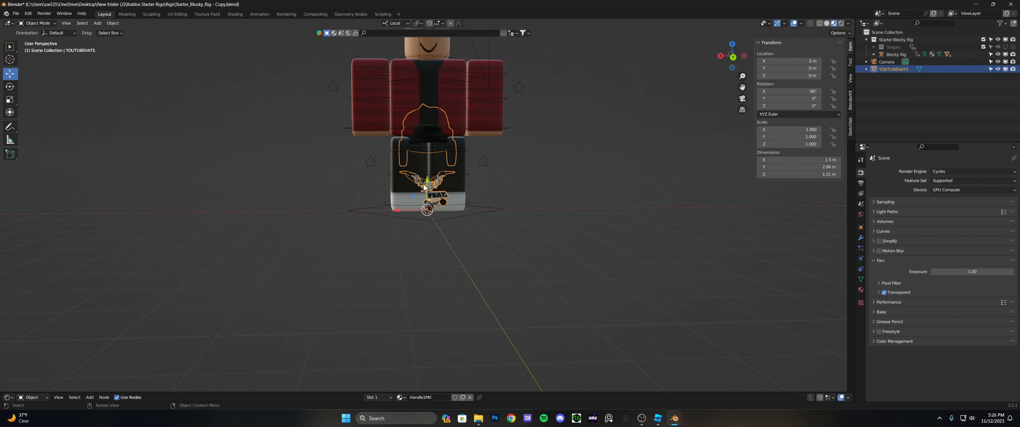
left_click_drag(424, 184, 426, 76)
scroll(578, 51, "up", 3)
scroll(591, 84, "down", 5)
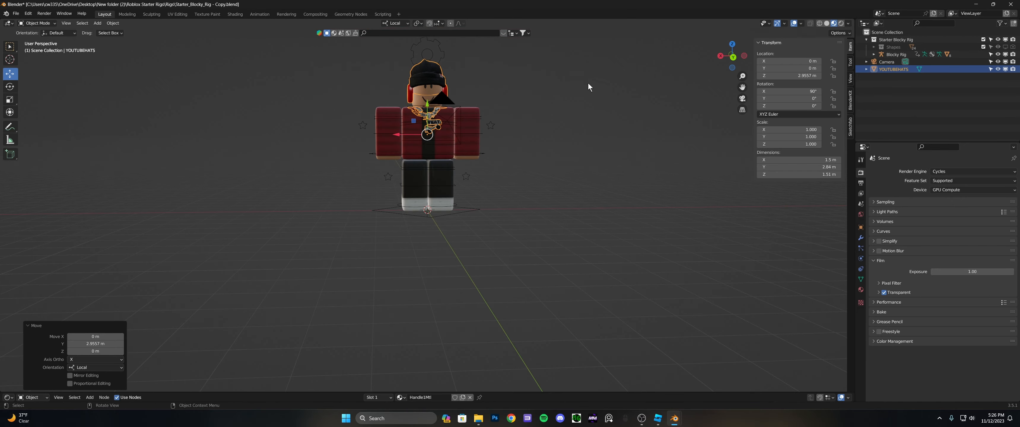
- Inspect the accessories up close and nudge them up to a Z location of about 3.0 m
key("shift+grave")
key("w")
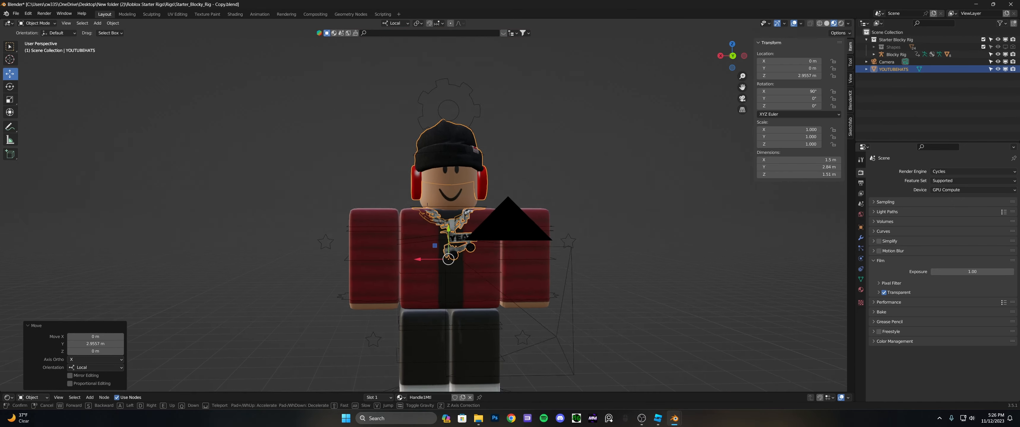
key("w")
key("a")
left_click(508, 176)
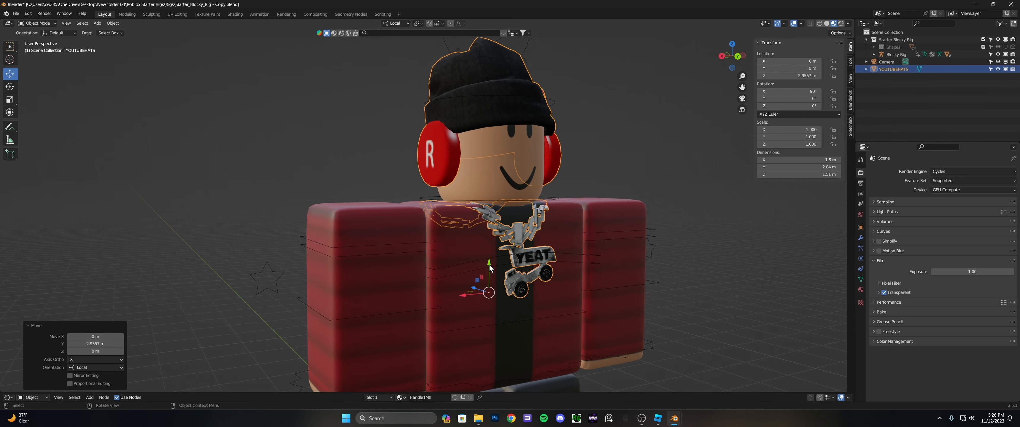
left_click_drag(490, 269, 490, 265)
left_click(704, 152)
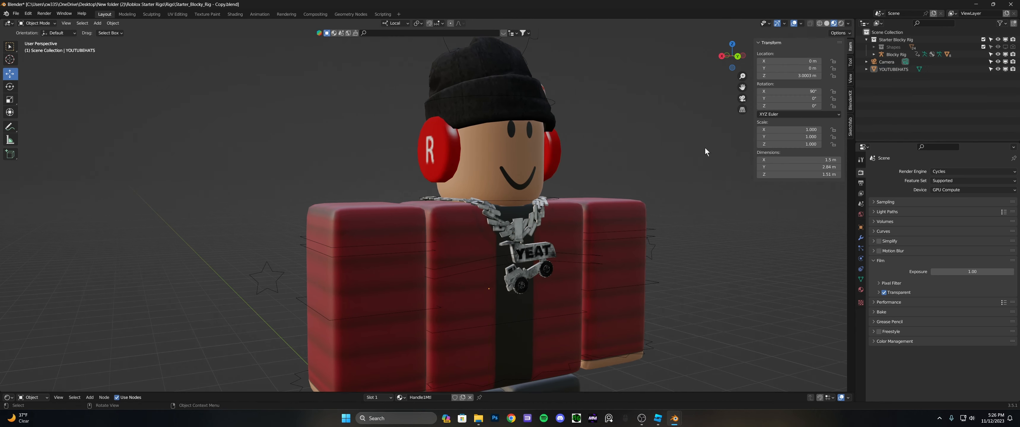
- Lower the accessories slightly to a Z location of about 2.98 m so the chain sits on the shoulders
key("shift+grave")
key("w")
left_click(427, 209)
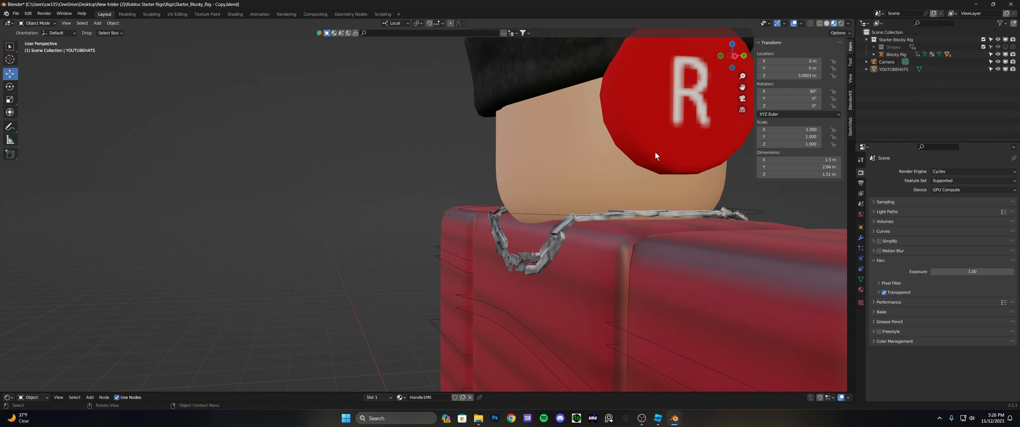
left_click(654, 152)
left_click_drag(602, 365, 606, 367)
left_click(313, 231)
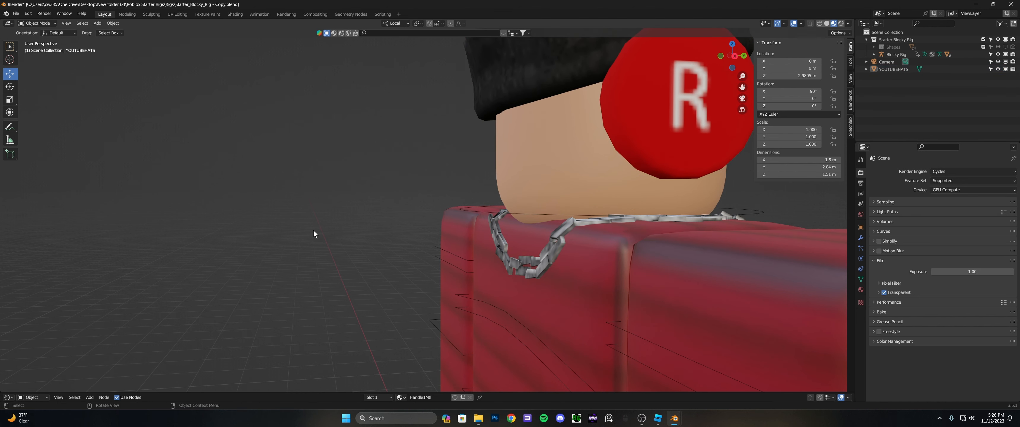
- Parent the YOUTUBEHATS accessories to the rig's head using the Object parent type, and clear the selection
key("shift+grave")
key("d")
key("s")
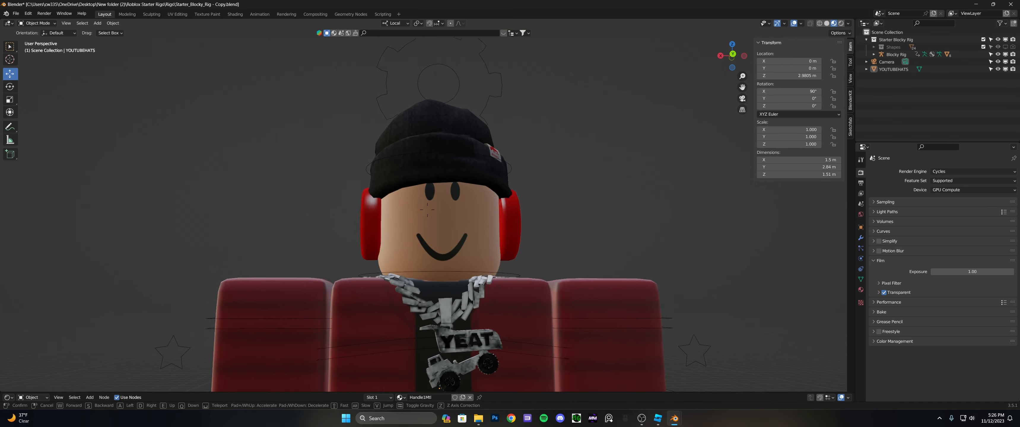
left_click(310, 228)
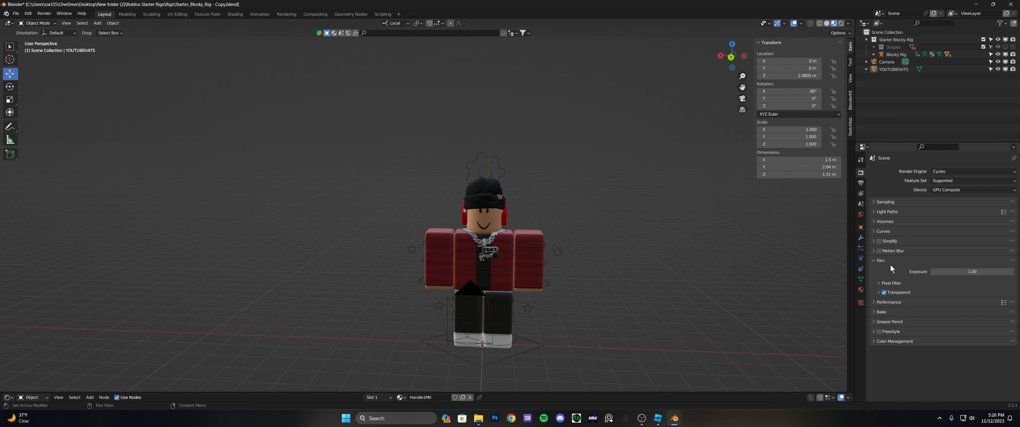
left_click(485, 197)
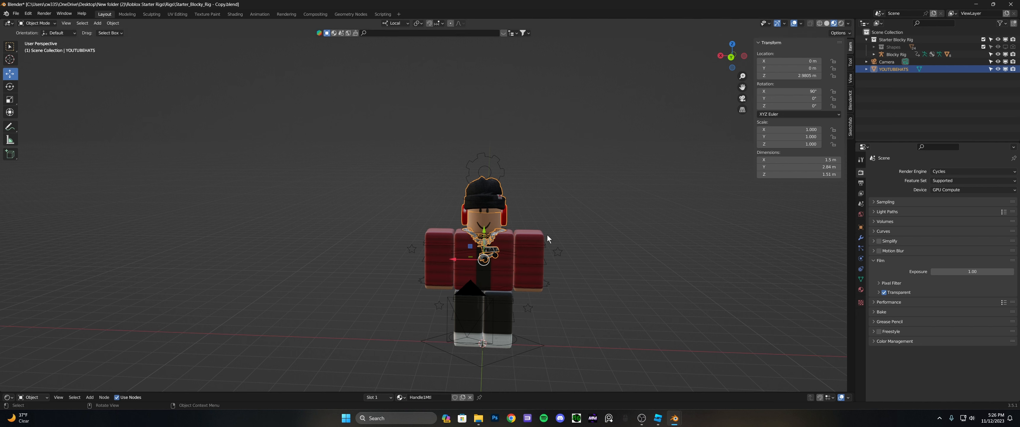
left_click(492, 216)
key("ctrl+p")
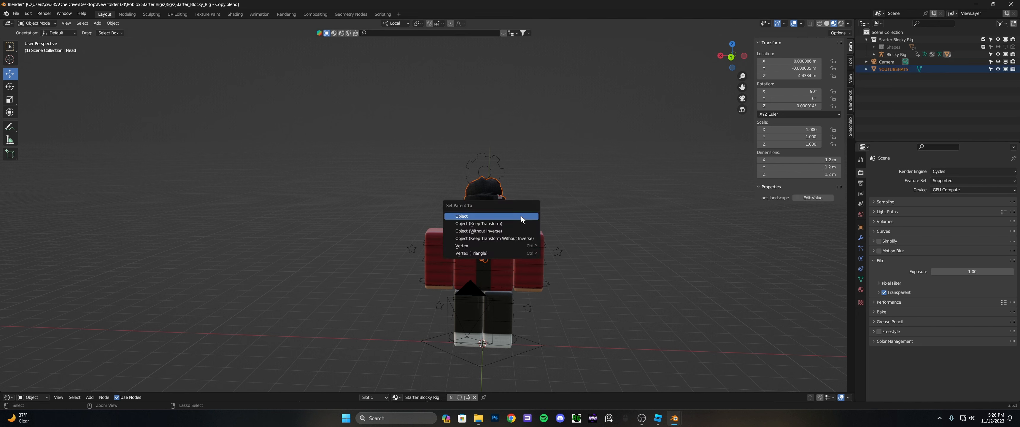
left_click(460, 217)
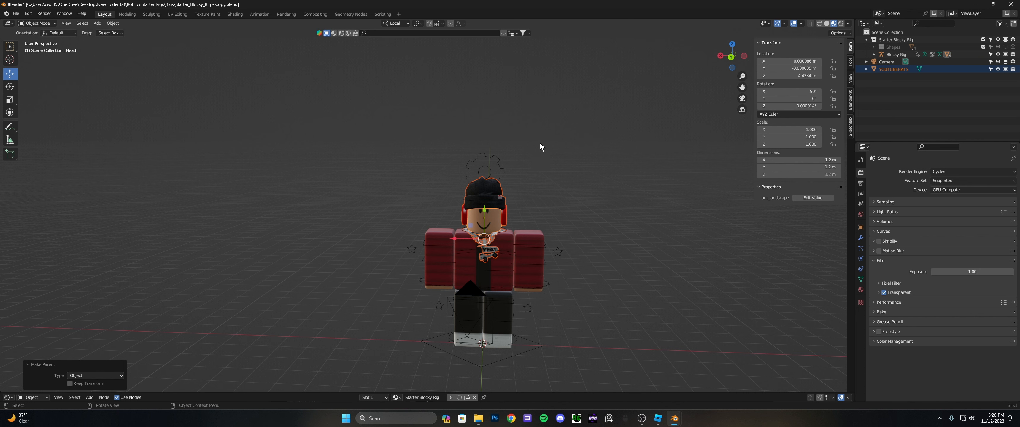
left_click(523, 145)
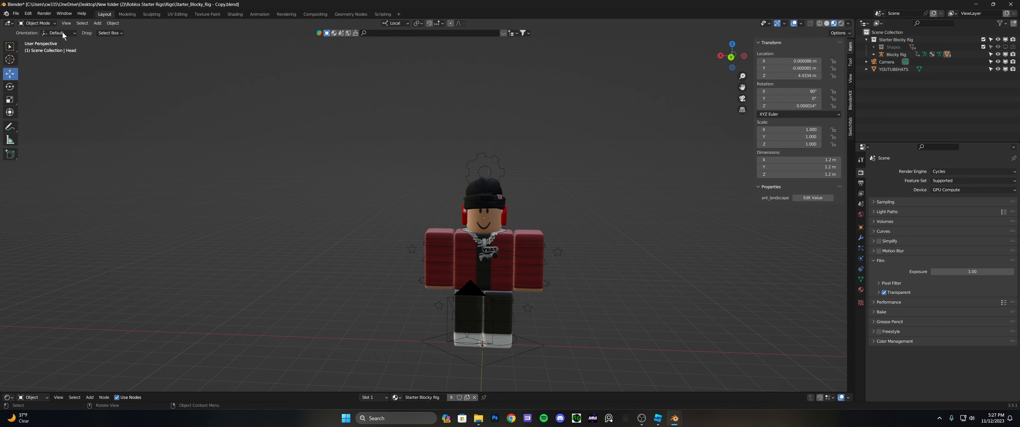
- Inspect the dressed character, select the Blocky Rig armature, and switch it to Pose Mode
scroll(237, 141, "up", 5)
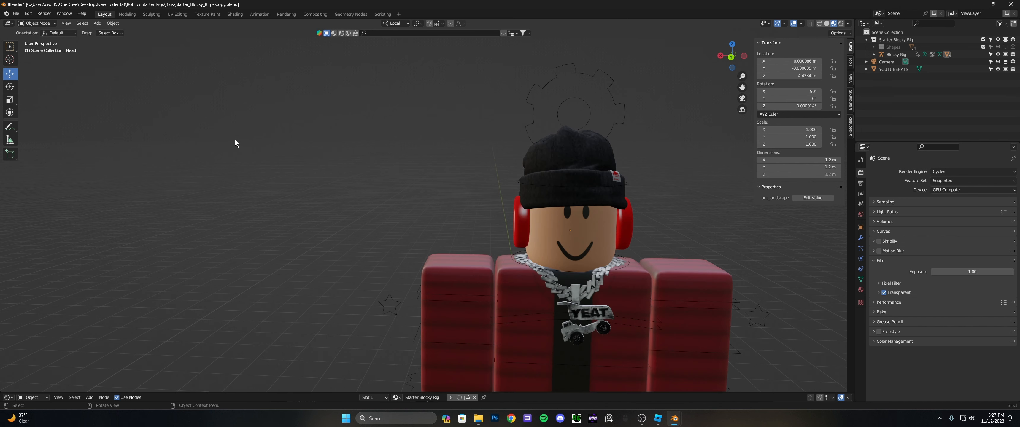
scroll(486, 271, "down", 4)
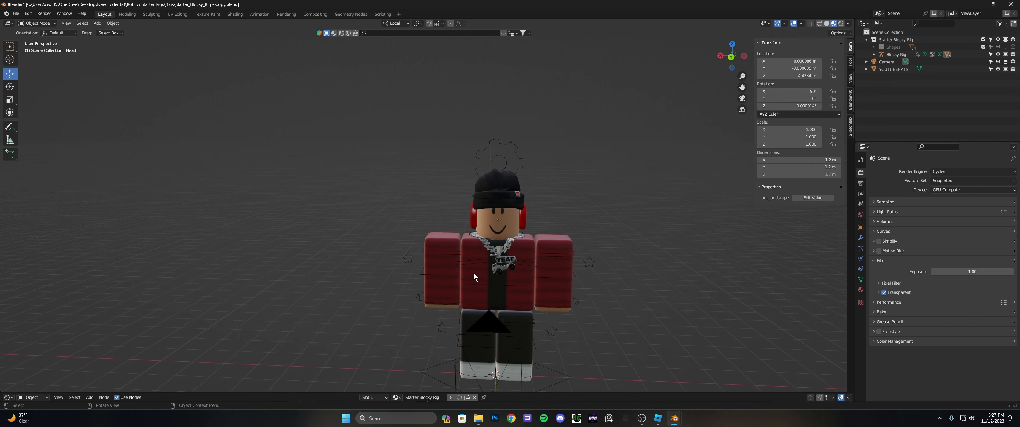
left_click(490, 265)
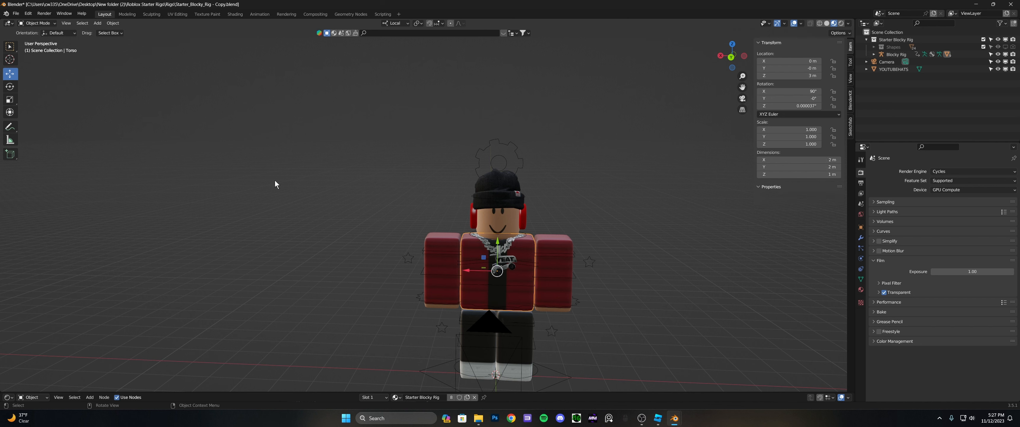
left_click(478, 265)
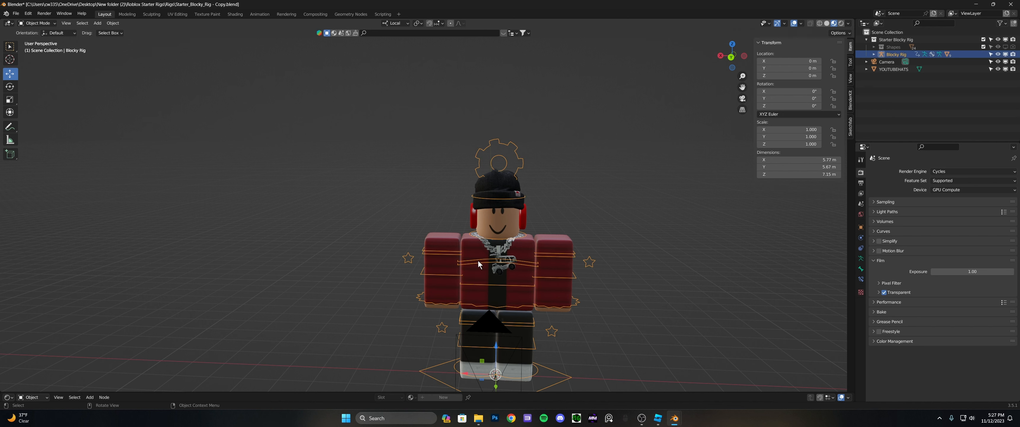
left_click(66, 22)
left_click(32, 23)
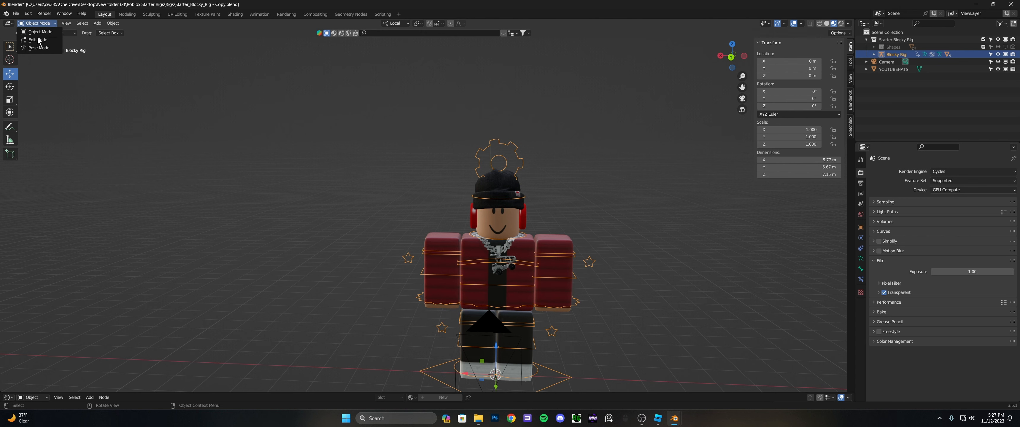
left_click(36, 51)
- Try rotating the rig's head bone to test how the head and accessories move, and undo the rotation
scroll(515, 242, "up", 2)
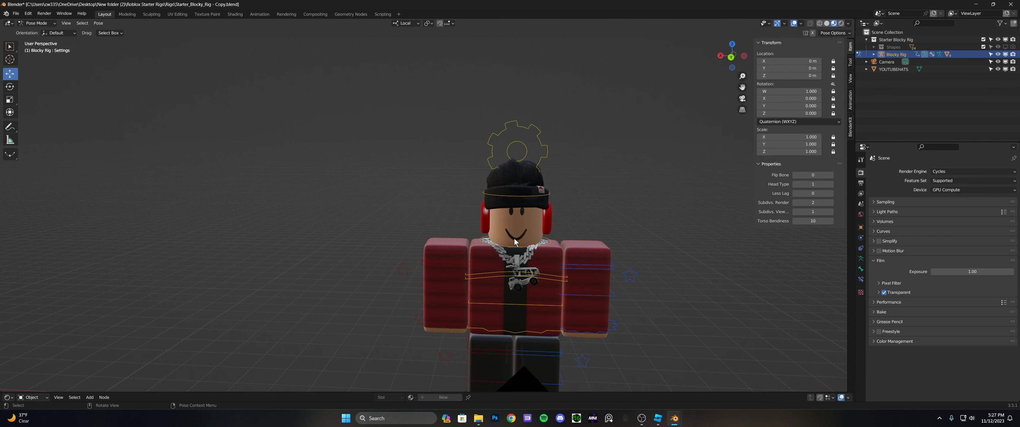
left_click(515, 249)
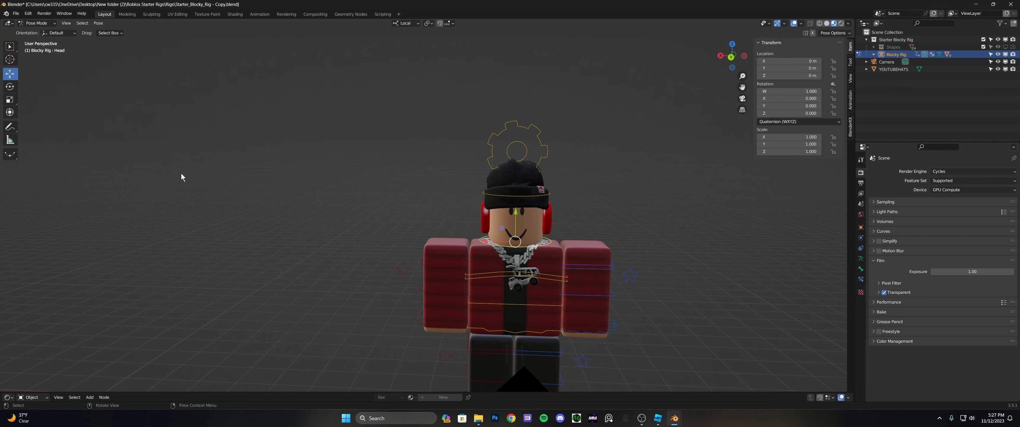
left_click(11, 87)
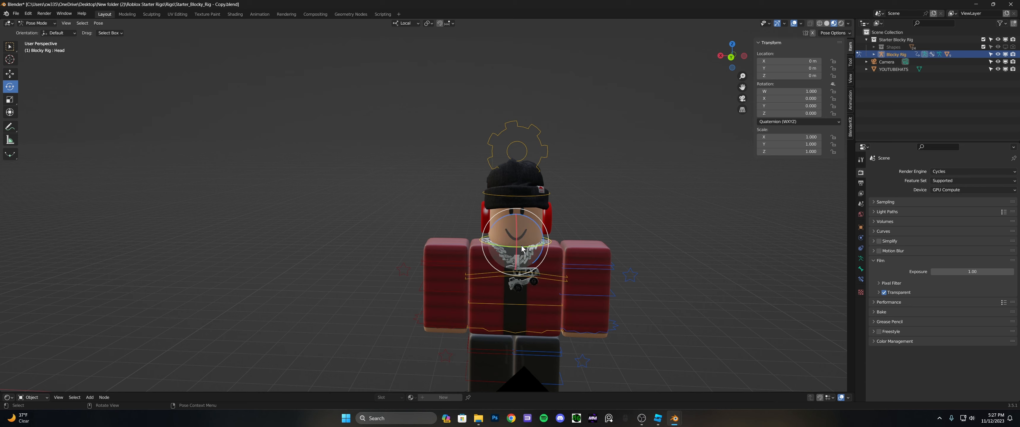
mouse_move(522, 248)
left_mouse_down()
mouse_move(467, 209)
mouse_move(595, 236)
mouse_move(524, 218)
mouse_move(530, 237)
left_mouse_up()
key("ctrl+z")
- Try posing the left arm by rotating its upper and lower arm bones, the lower about 36° around local X, and undo the rotations
left_click(592, 272)
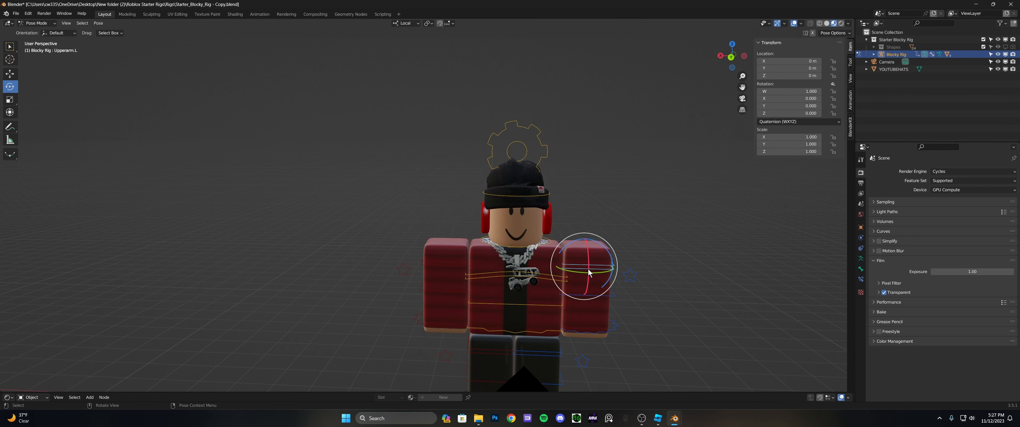
left_click_drag(589, 273, 628, 246)
left_click(600, 282)
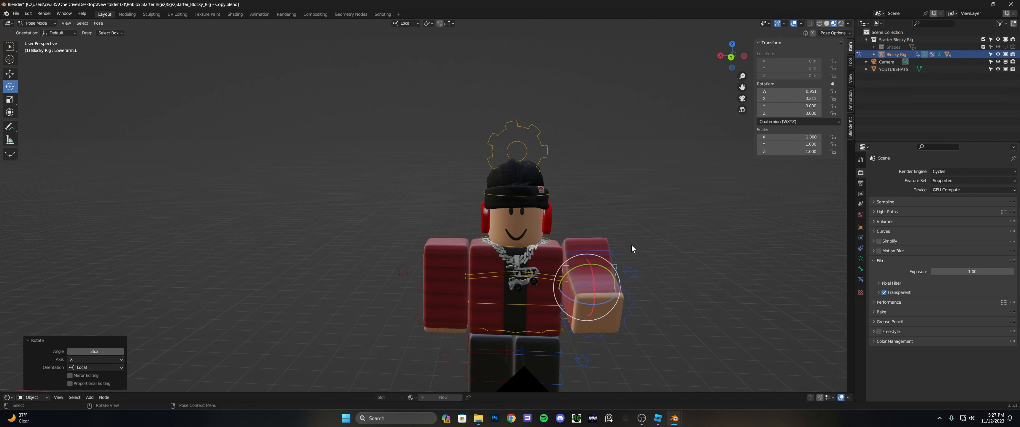
scroll(669, 230, "down", 2)
scroll(683, 221, "up", 2)
key("ctrl+z")
key("ctrl+z")
key("ctrl+z")
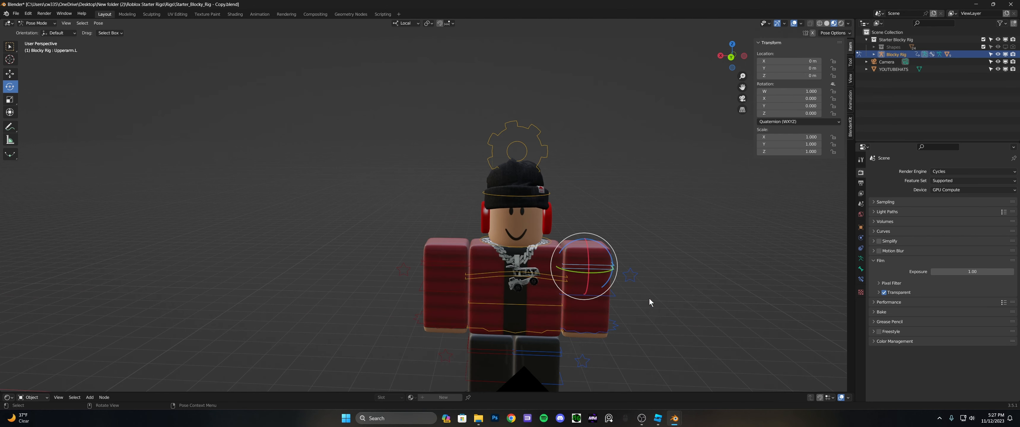
- Try raising the right arm by rotating its upper arm bone, and undo the pose changes
left_click(748, 268)
left_click(447, 262)
left_click_drag(445, 263, 477, 284)
left_click(459, 271)
left_click(460, 265)
key("ctrl+z")
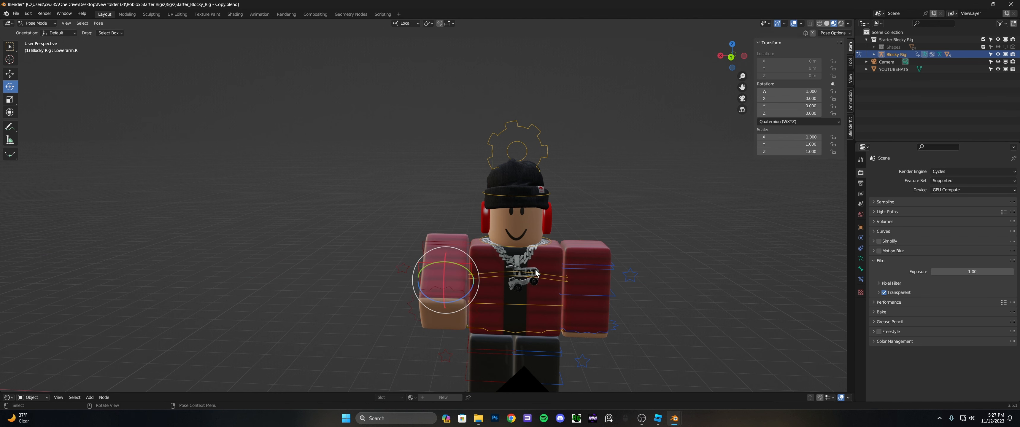
key("ctrl+z")
key("ctrl+z")
- Try rotating the rig's upper torso bone, and cancel the rotation
left_click(532, 278)
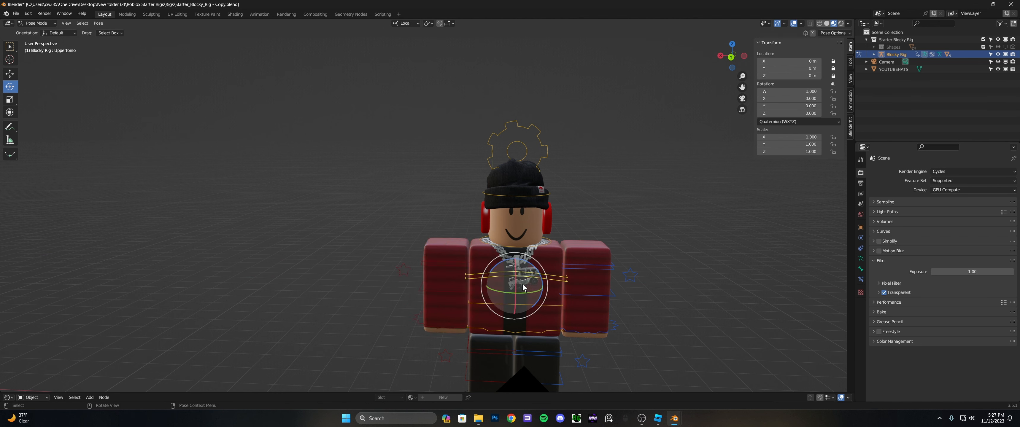
left_click_drag(518, 289, 512, 258)
key("Escape")
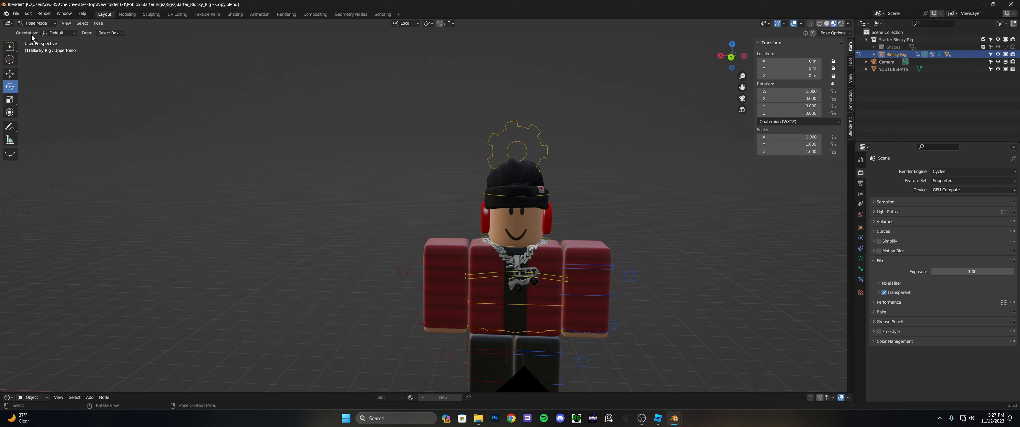
- Return to Object Mode and delete the rig's head object from under the hat
left_click(43, 25)
left_click(39, 32)
left_click(488, 240)
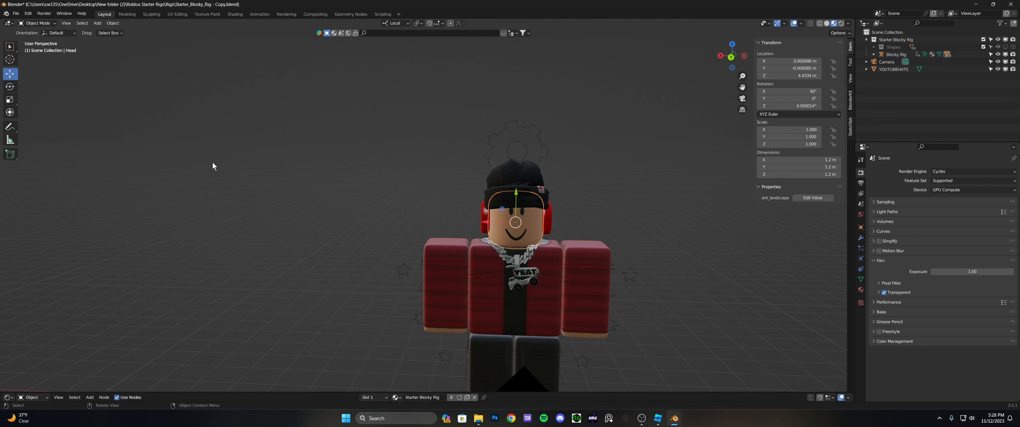
right_click(503, 224)
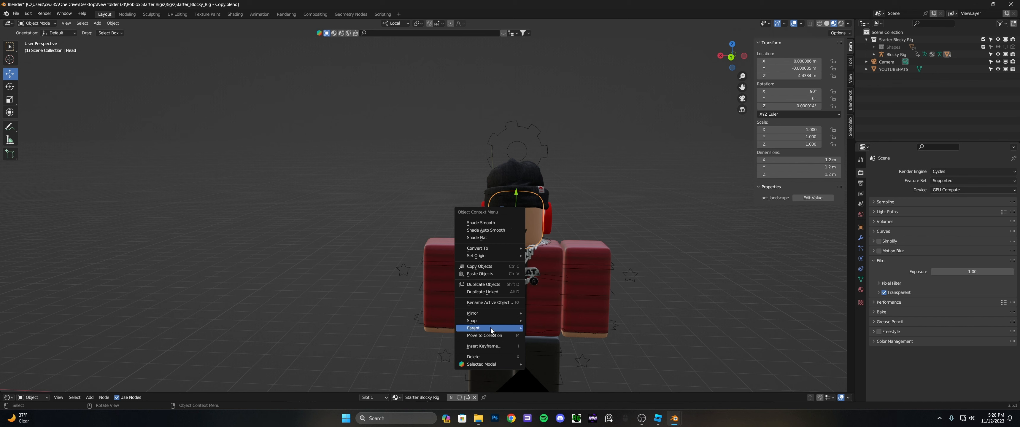
left_click(485, 356)
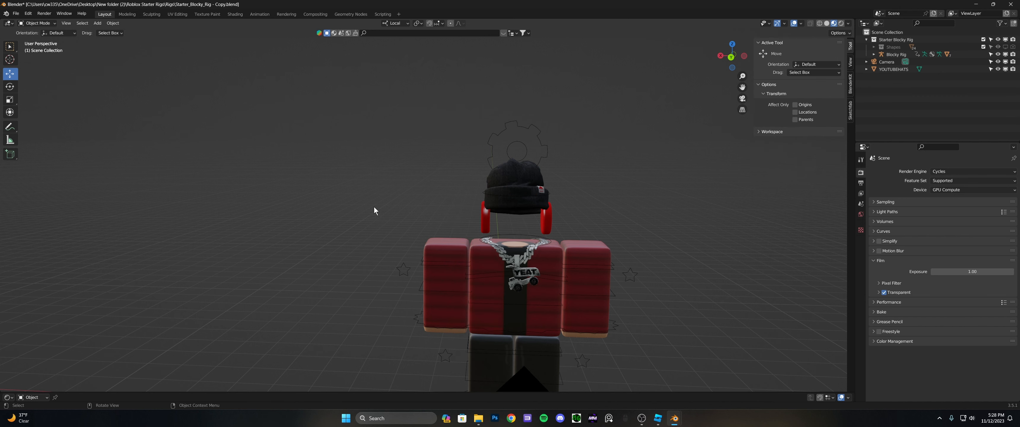
- Put the Blocky Rig armature back in Pose Mode, try rotating its head bone without the head mesh, and undo the rotation
left_click(485, 279)
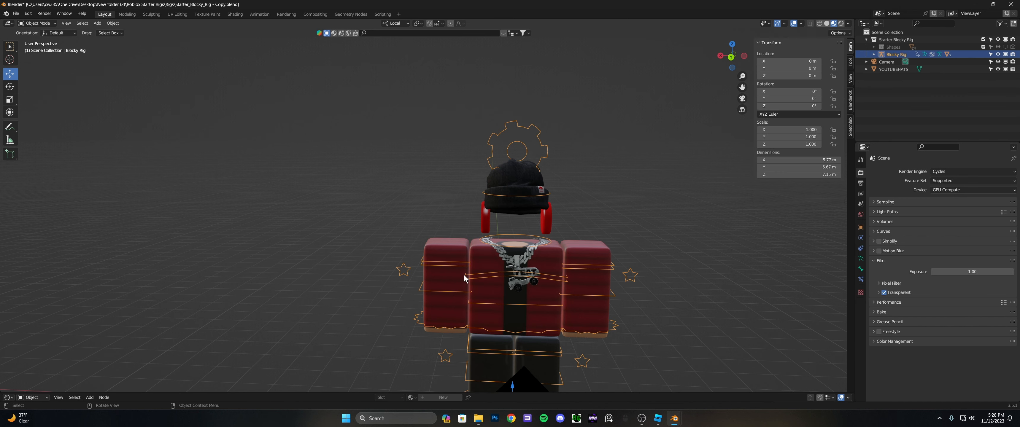
left_click(37, 23)
left_click(38, 48)
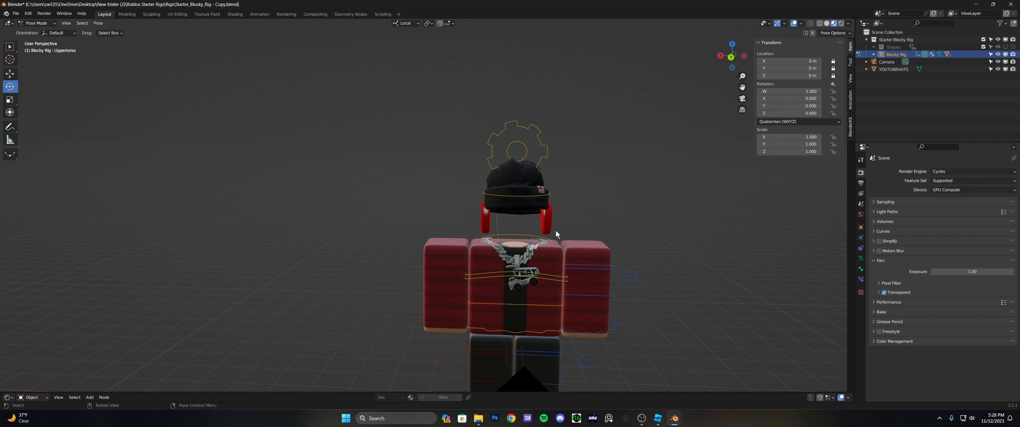
left_click(515, 250)
left_click_drag(516, 246, 548, 238)
left_click(549, 239)
key("ctrl+z")
- Return to Object Mode, try rotating the YOUTUBEHATS accessories about 7.6° around local X, undo it, and clear the selection
left_click(36, 23)
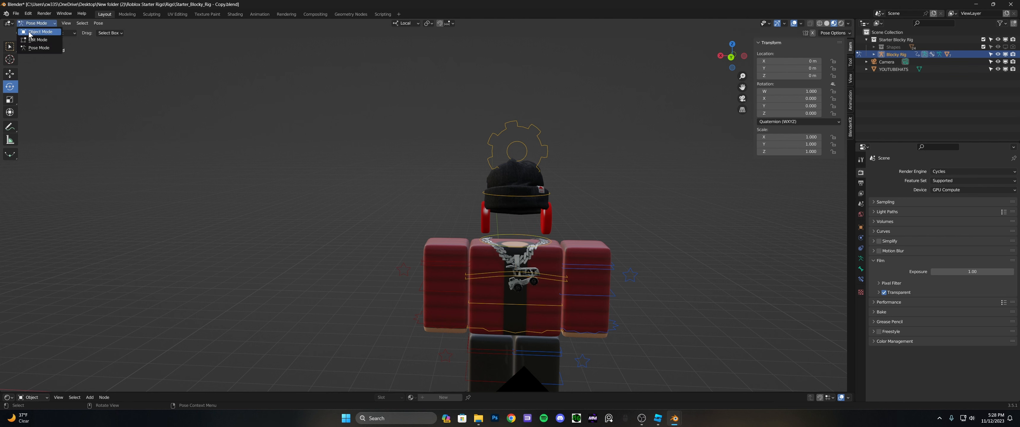
left_click(33, 31)
left_click(693, 221)
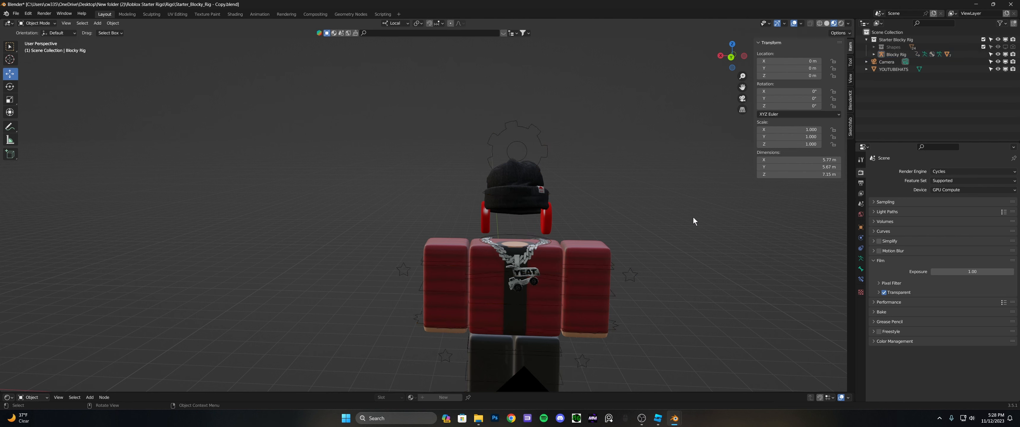
left_click(523, 189)
left_click(9, 86)
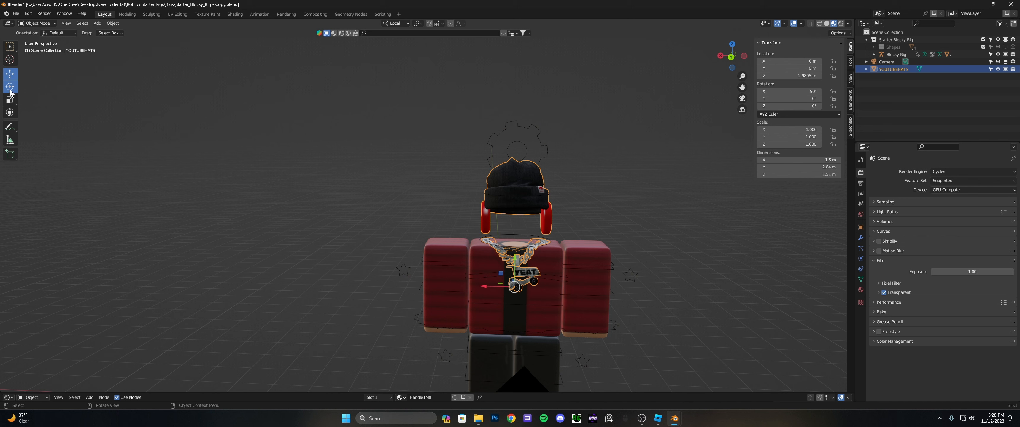
left_click_drag(515, 294, 518, 246)
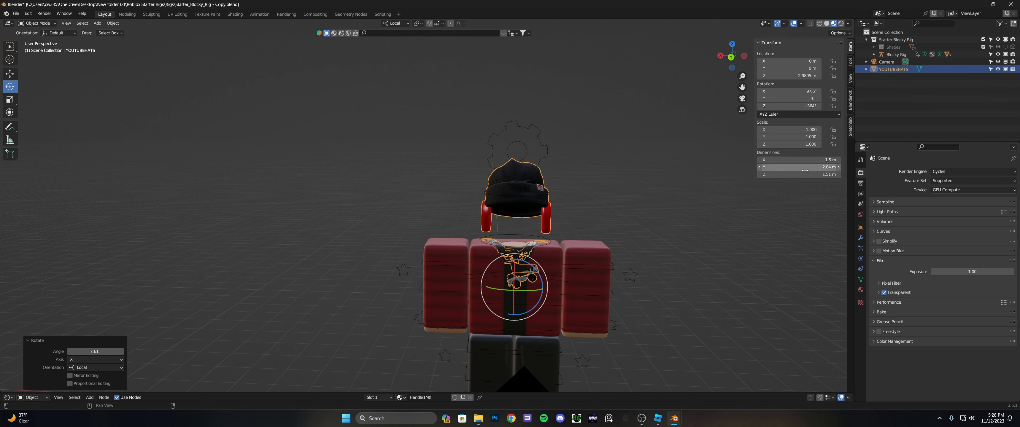
key("ctrl+z")
key("ctrl+z")
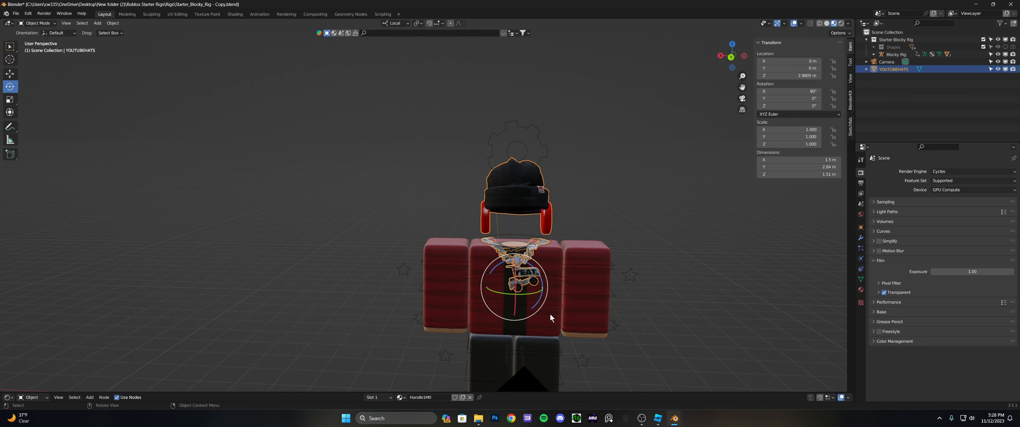
scroll(276, 197, "down", 2)
left_click(318, 192)
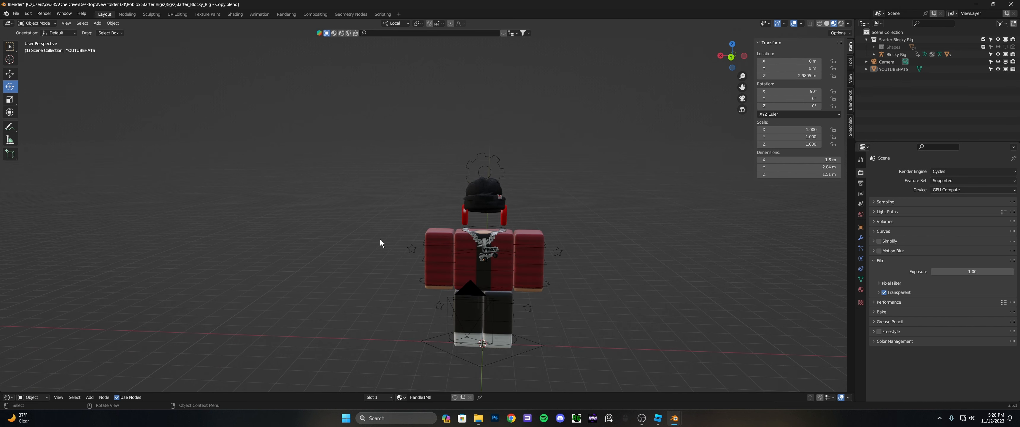
scroll(380, 239, "up", 4)
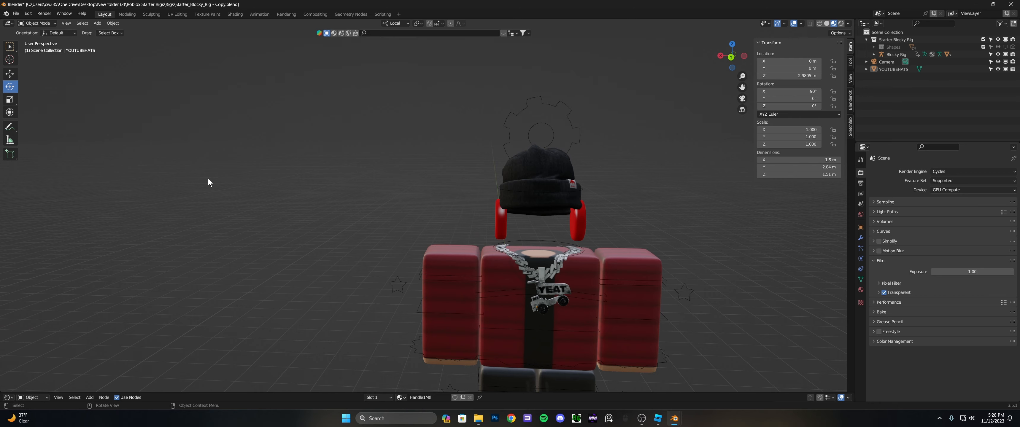
- Switch to the Blender window holding the recovered copy of the rig file and frame the posed character from the front
mouse_move(675, 421)
left_click(713, 385)
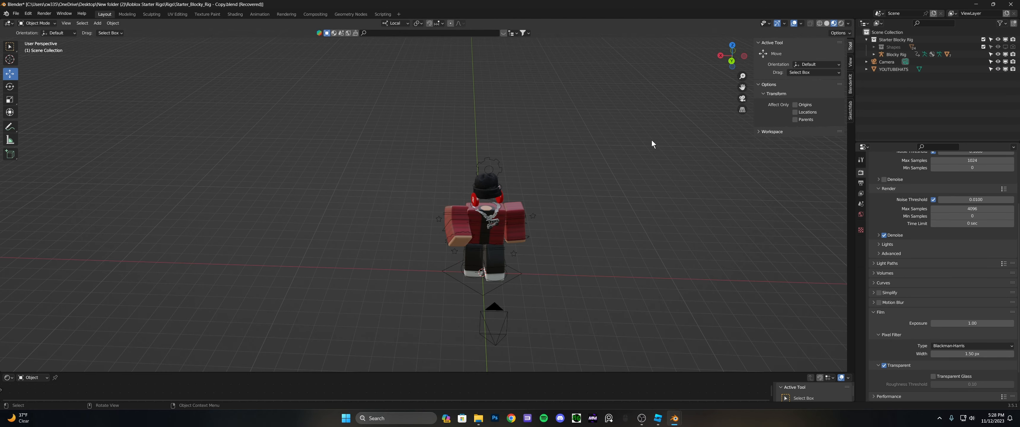
mouse_move(652, 140)
middle_mouse_down()
mouse_move(640, 109)
mouse_move(642, 128)
middle_mouse_up()
scroll(642, 127, "up", 3)
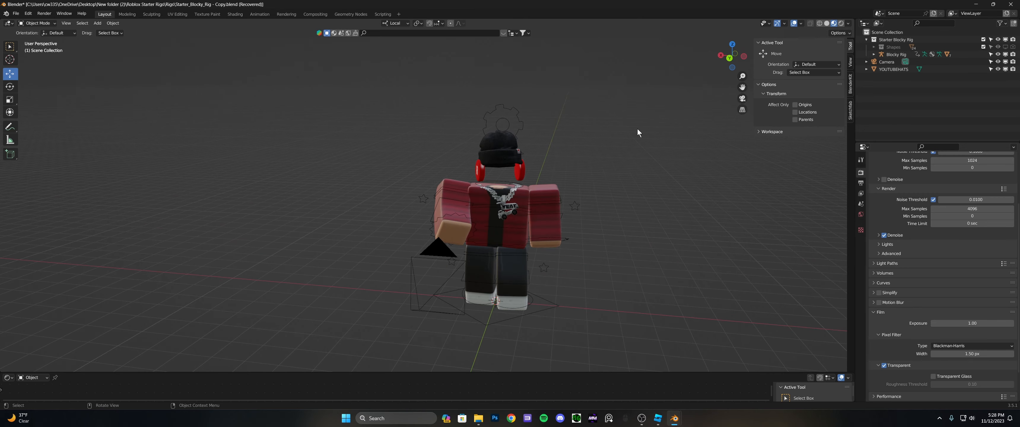
key("shift+grave")
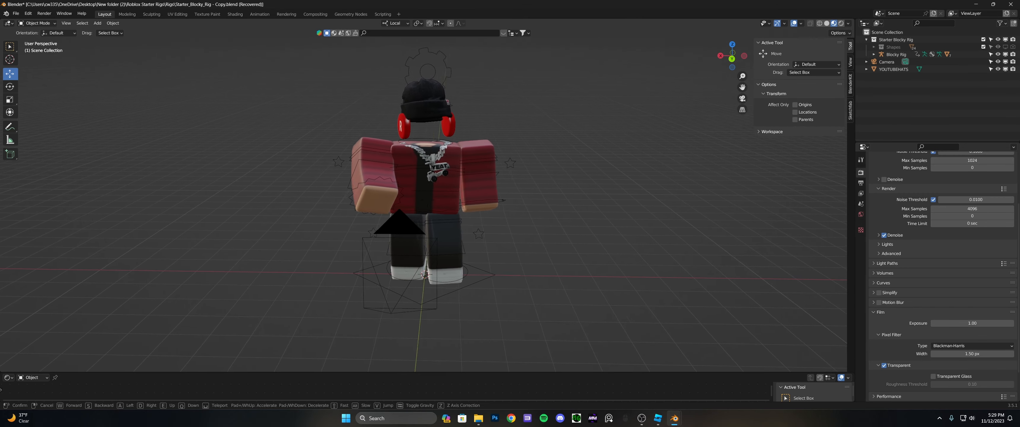
left_click(638, 132)
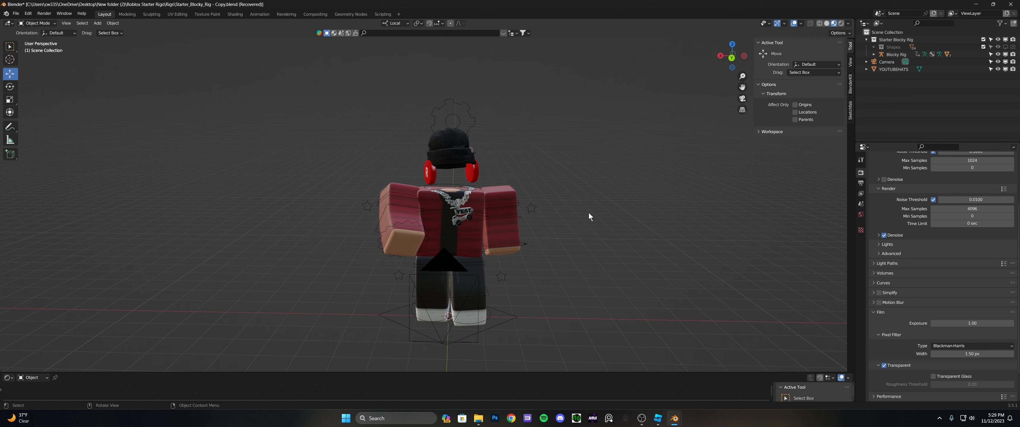
- Close the other Blender window with the unrecovered Starter_Blocky_Rig - Copy.blend without saving its changes
mouse_move(678, 421)
left_click(641, 393)
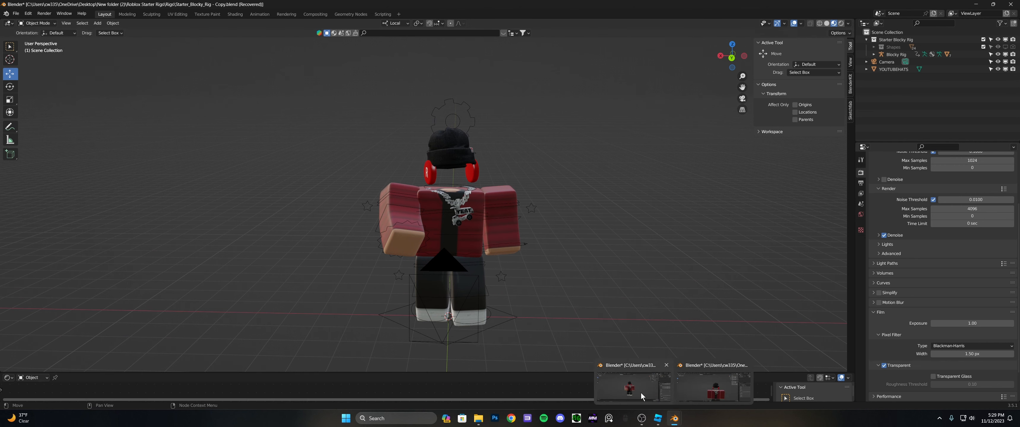
left_click(707, 389)
left_click(1010, 4)
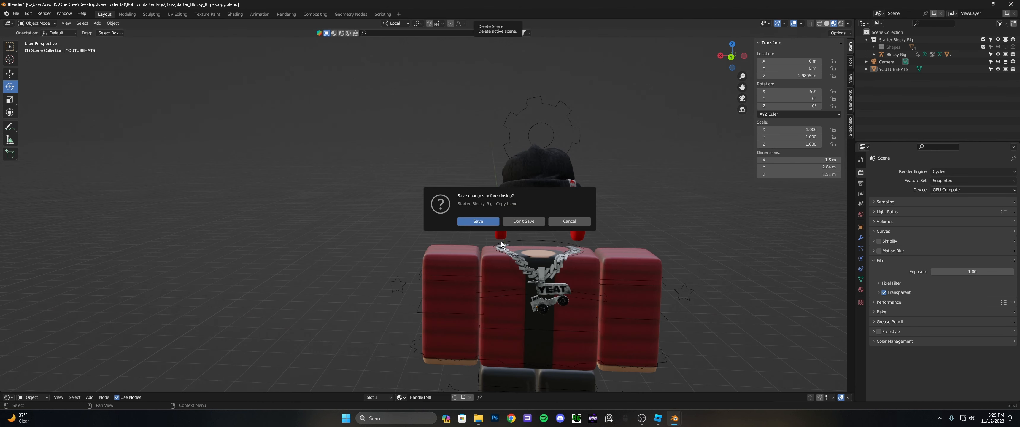
left_click(513, 224)
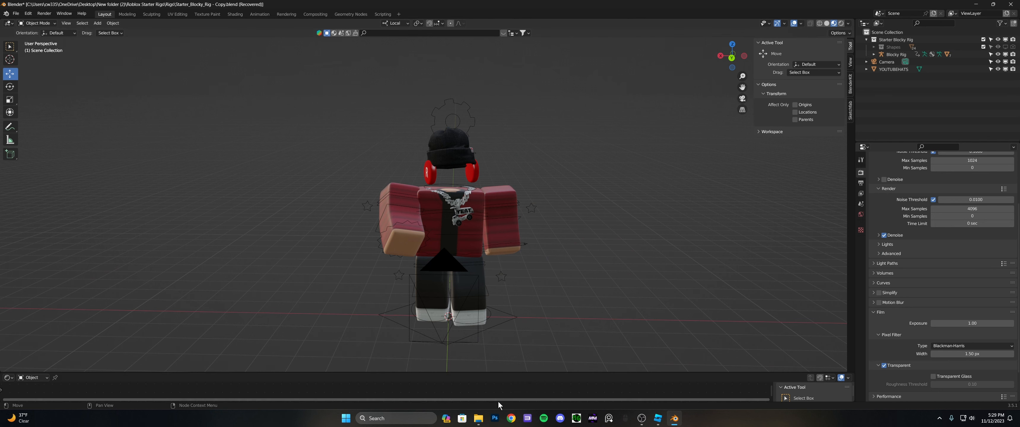
- Open the Desktop folder in File Explorer, search it for light, and look through the results
left_click(478, 418)
left_click(417, 217)
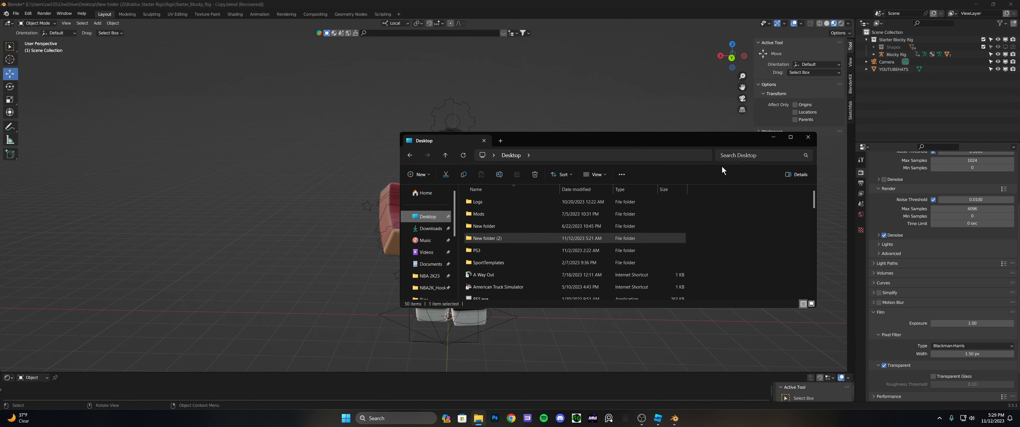
left_click(744, 160)
type("ligh")
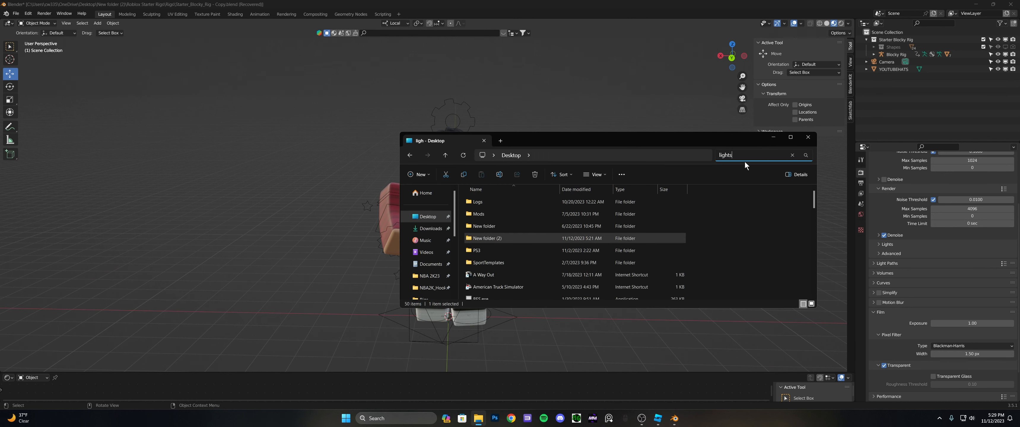
type("t")
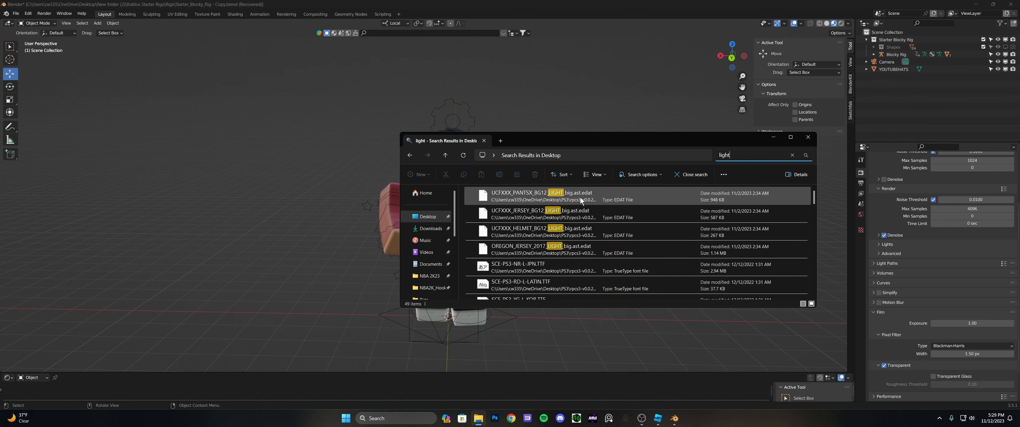
scroll(573, 251, "down", 5)
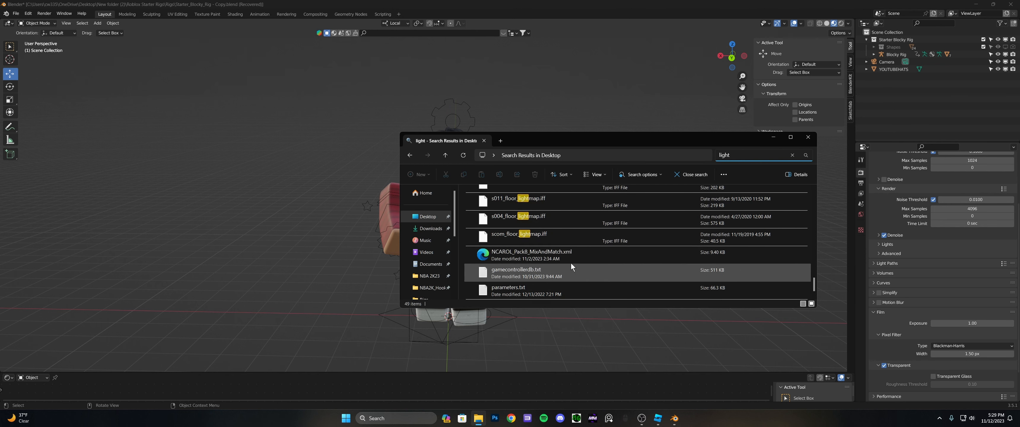
- Search the Desktop folder for lightroom and open lightroom (3).blend in Blender
left_click(433, 219)
left_click(742, 156)
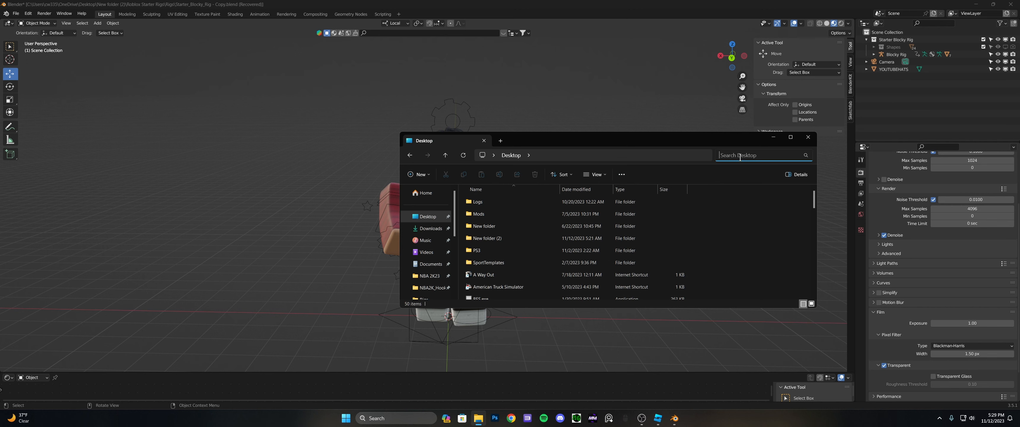
type("lightroom")
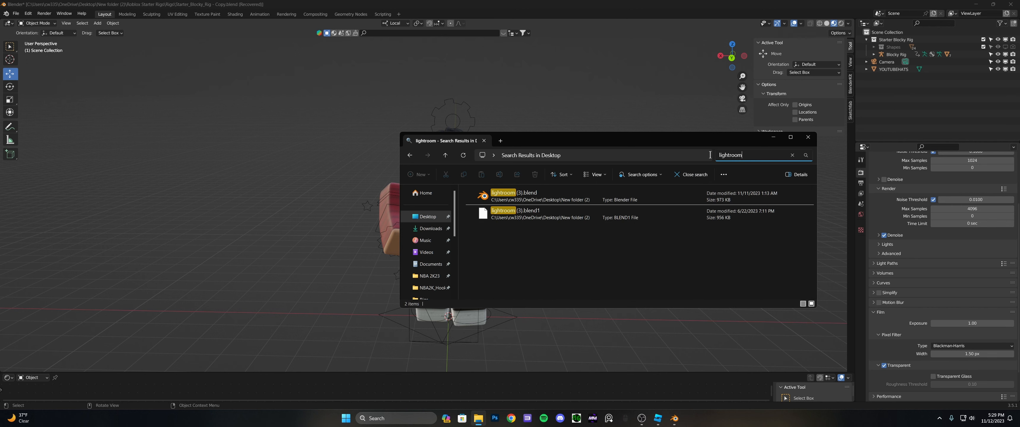
double_click(548, 192)
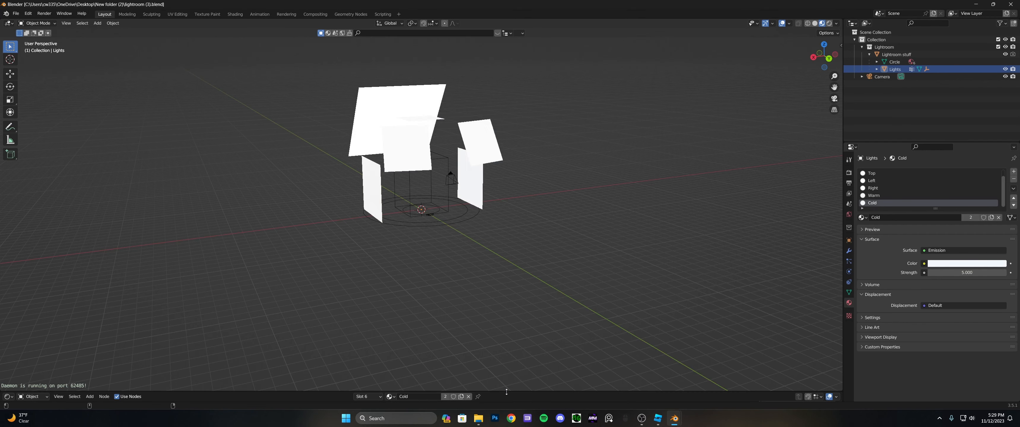
- Copy the Lightroom collection with its light panels from the lightroom file
scroll(624, 231, "down", 1)
middle_click_drag(624, 232, 584, 233)
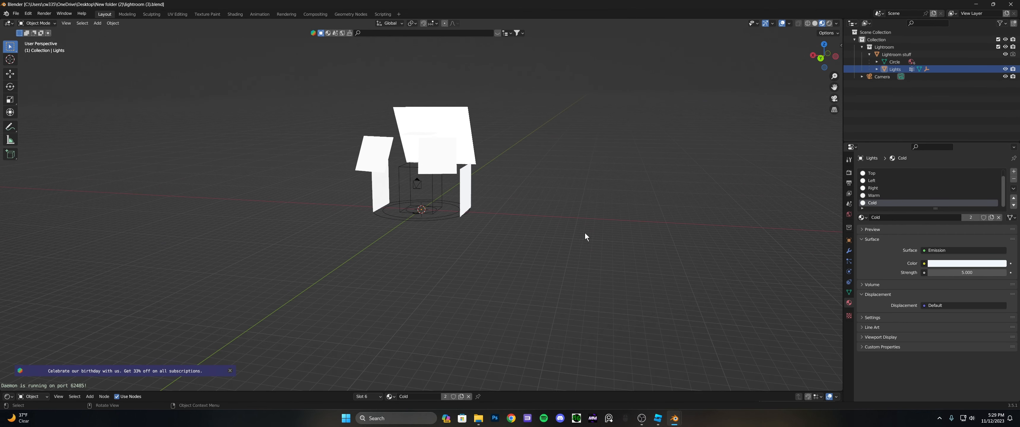
scroll(622, 311, "up", 2)
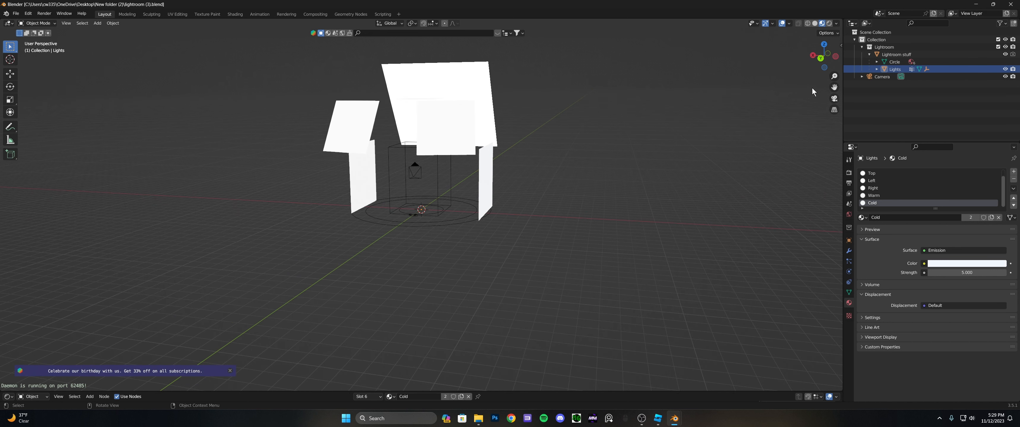
left_click(870, 47)
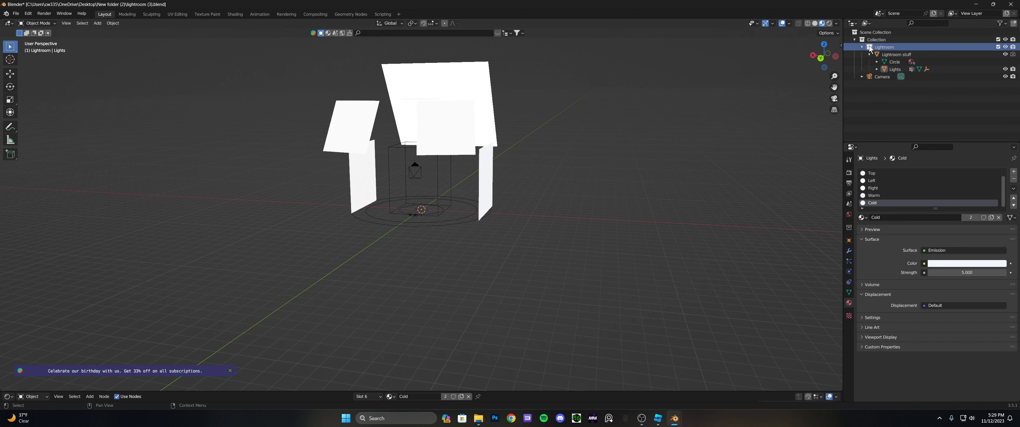
right_click(870, 47)
left_click(814, 69)
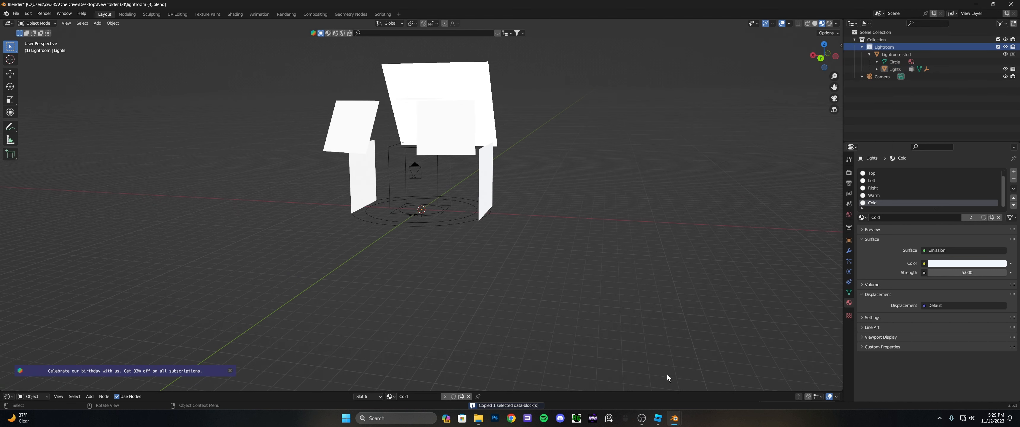
- Switch to the Starter_Blocky_Rig - Copy window and paste the copied Lightroom collection into its scene
left_click(675, 418)
left_click(638, 385)
right_click(901, 114)
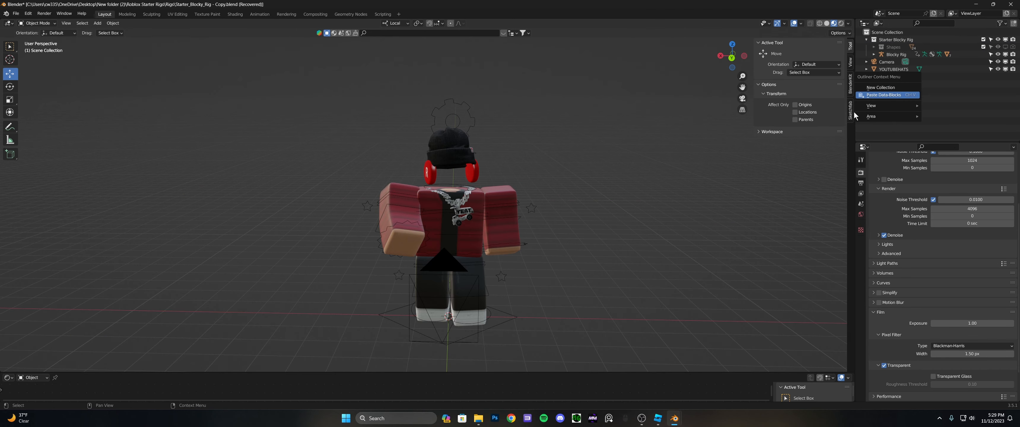
left_click(882, 96)
scroll(569, 204, "down", 4)
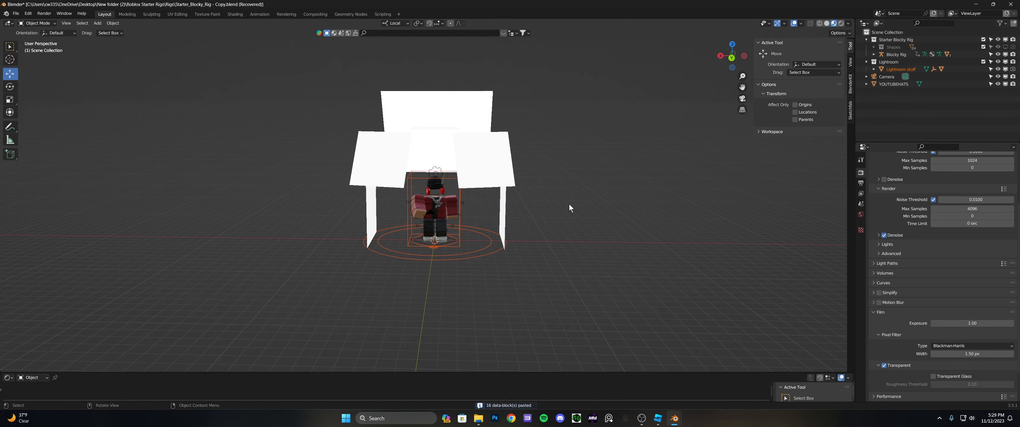
scroll(569, 204, "up", 1)
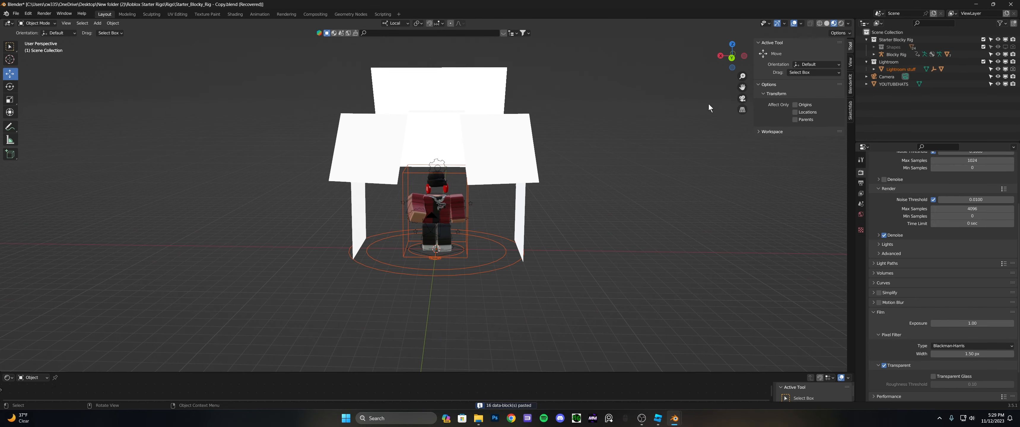
- Hide the Lightroom collection in the viewport and preview the unlit character in rendered shading through the camera
left_click(997, 83)
left_click(997, 84)
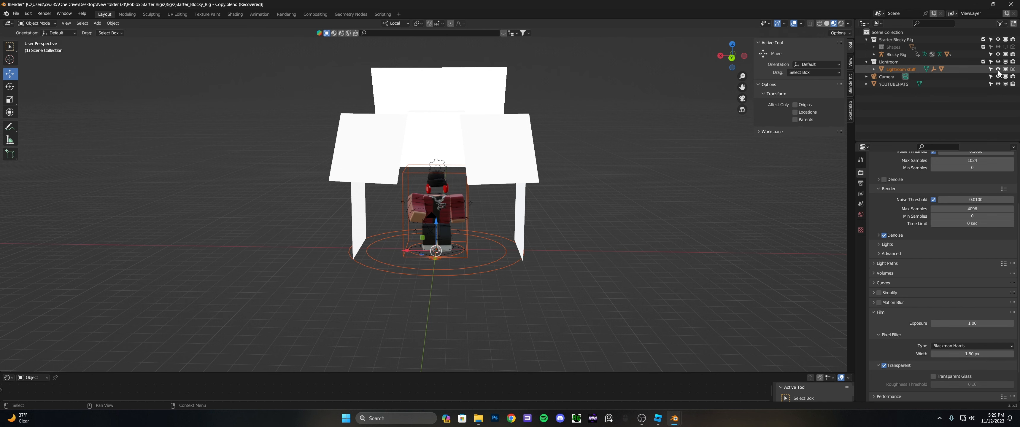
left_click(998, 62)
scroll(693, 132, "up", 2)
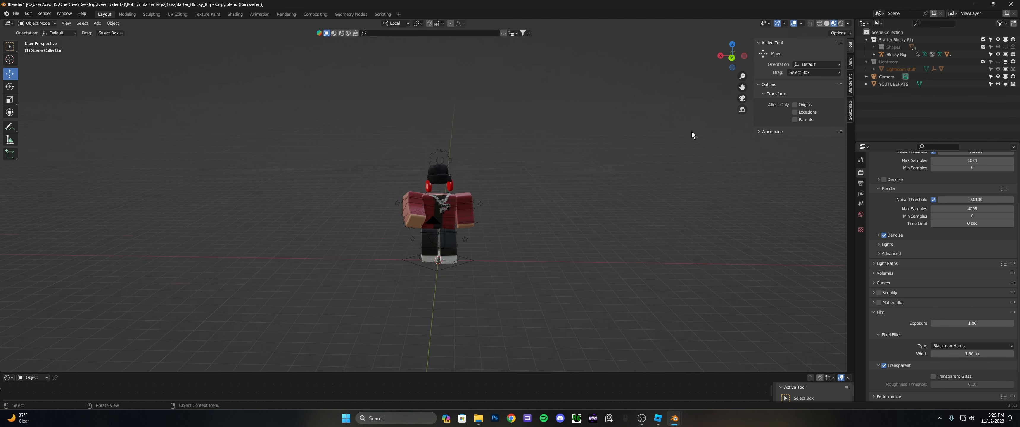
left_click(841, 24)
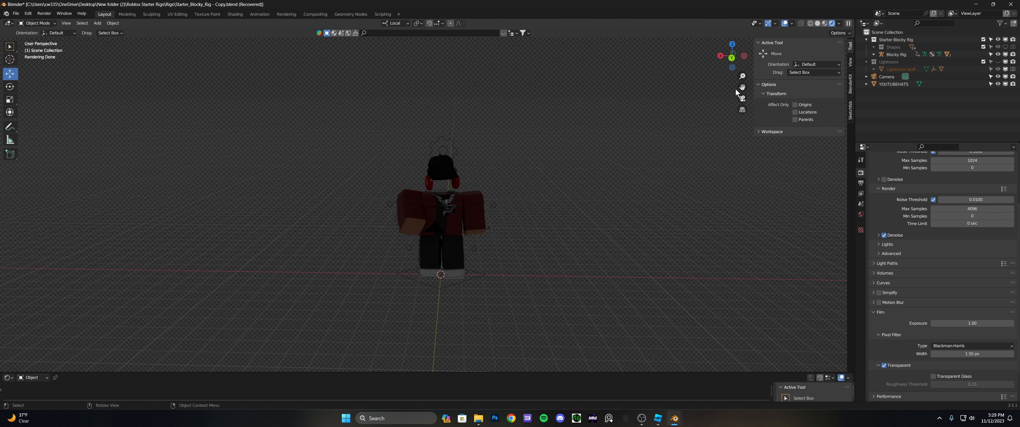
left_click(742, 99)
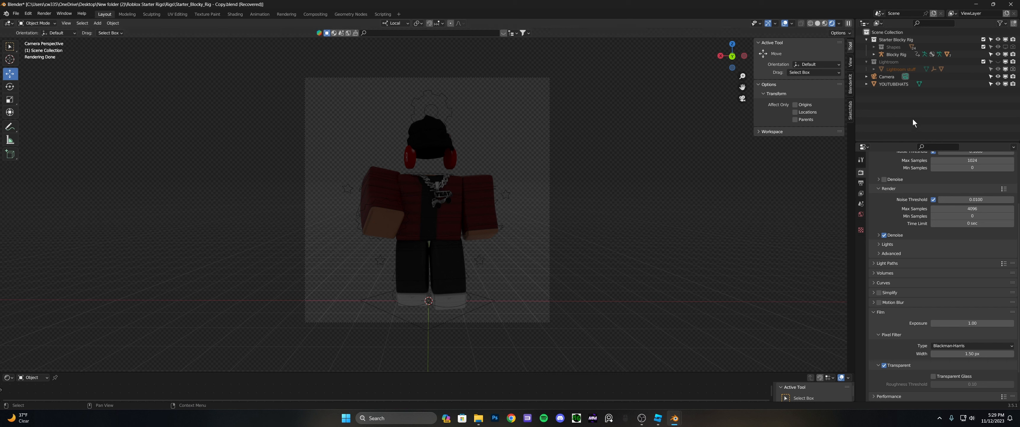
- Show the Lightroom collection again, clear the selection, and examine the lit character in the camera view
left_click(998, 69)
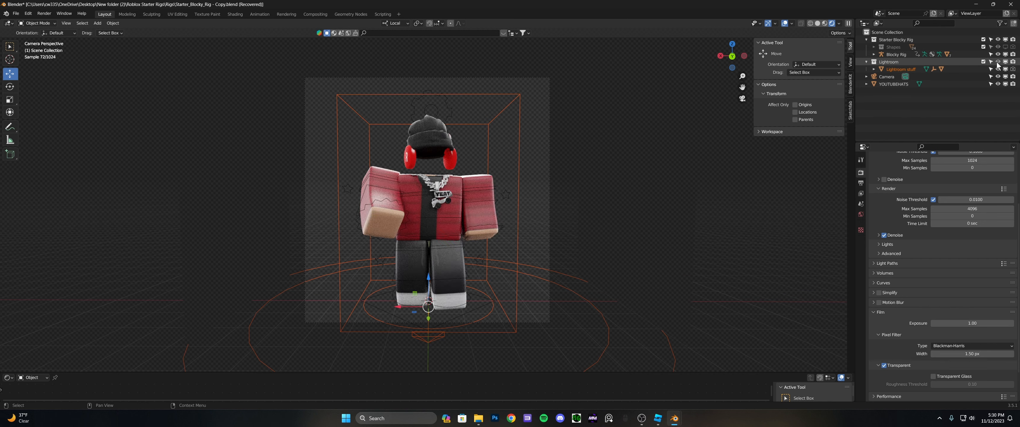
left_click(783, 182)
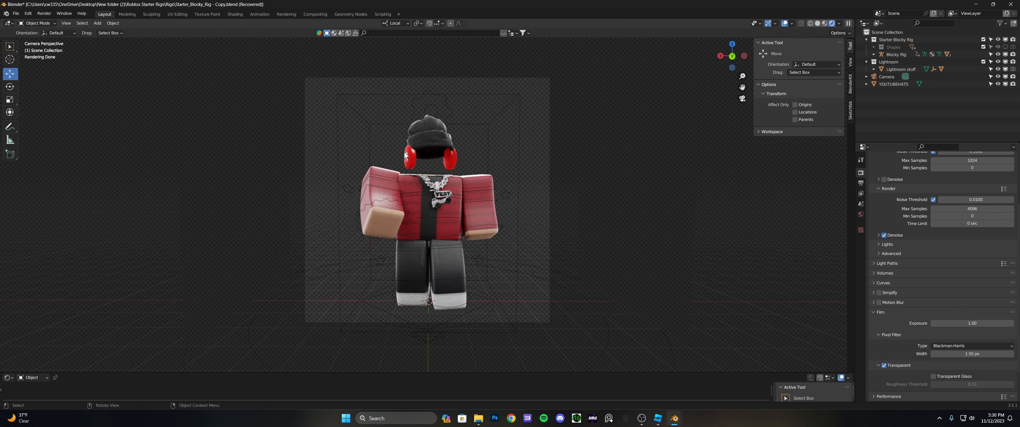
scroll(450, 230, "up", 1)
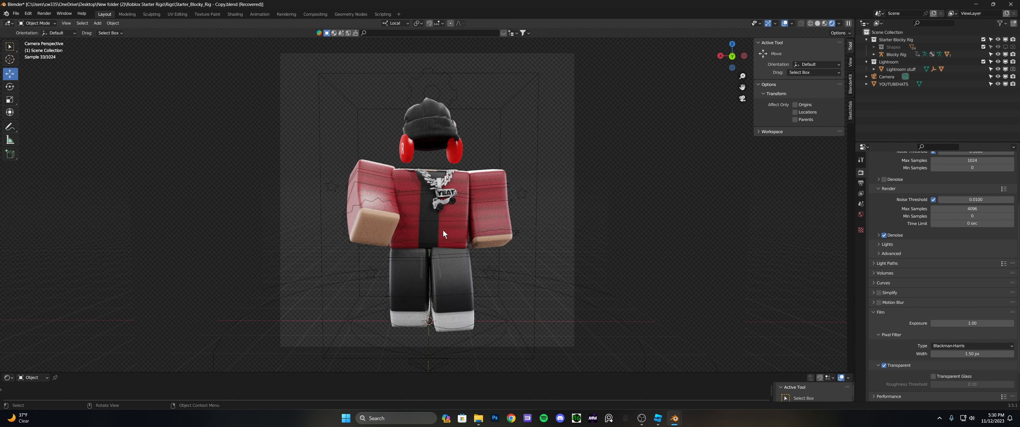
scroll(442, 229, "down", 1)
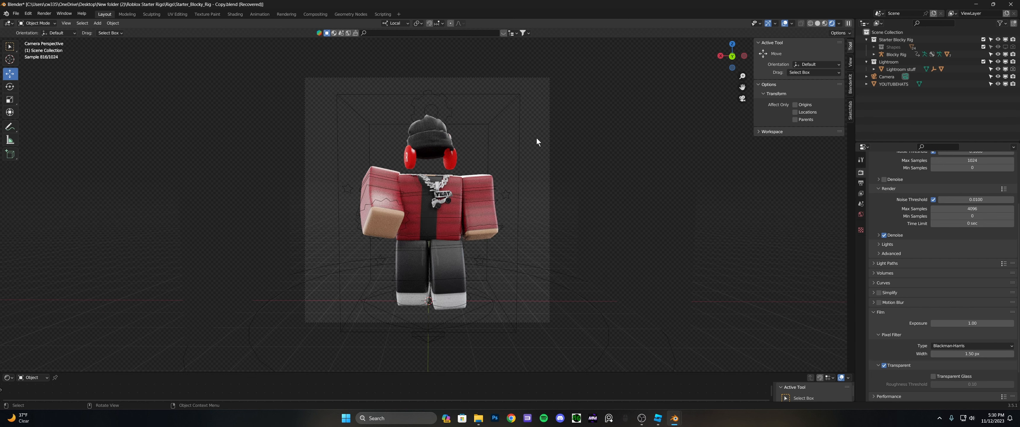
- Compare the character and surrounding light panels in material preview and rendered shading, ending in material preview outside the camera view
left_click(818, 23)
scroll(653, 150, "up", 4)
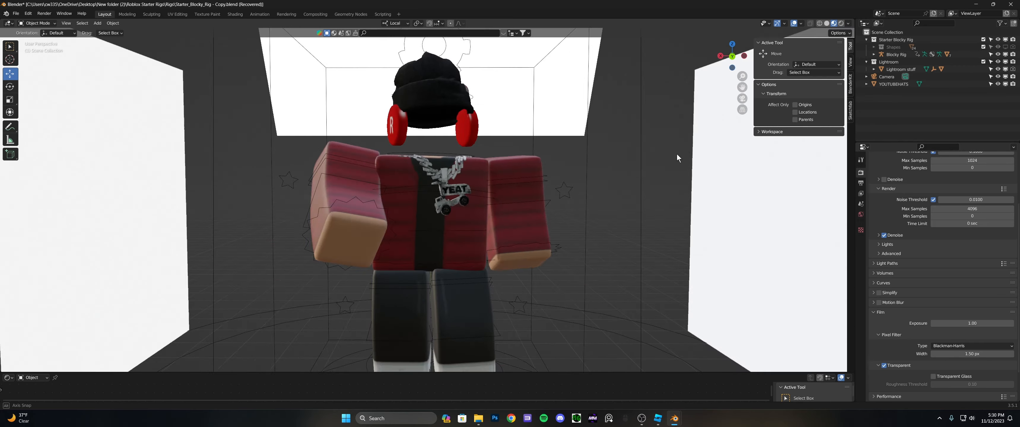
middle_click_drag(677, 153, 620, 154)
scroll(754, 165, "down", 5)
left_click(742, 99)
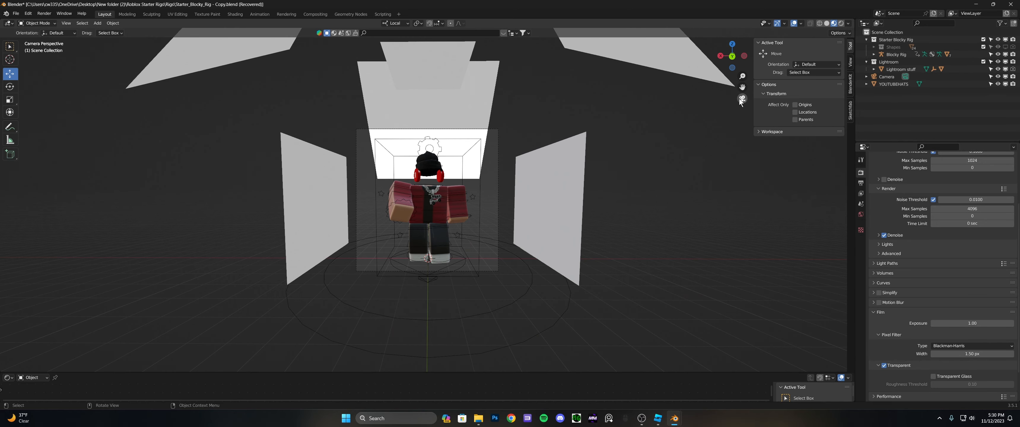
left_click(840, 23)
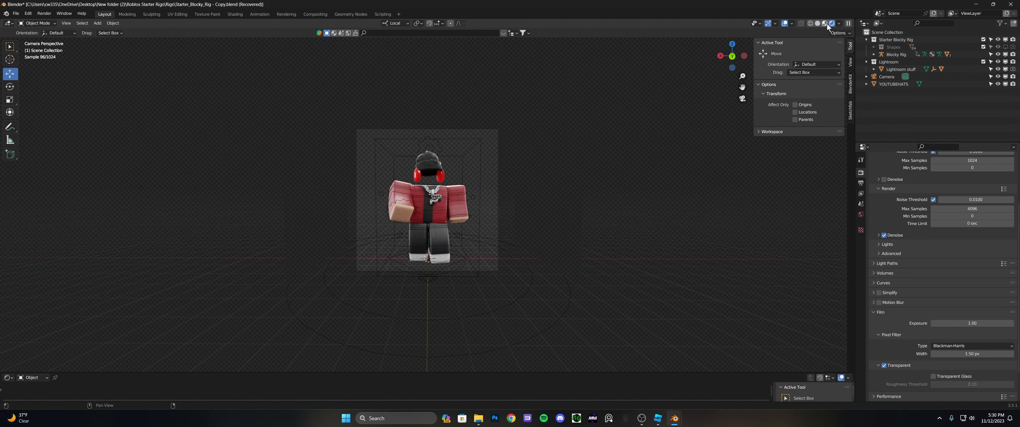
left_click(826, 23)
left_click(742, 98)
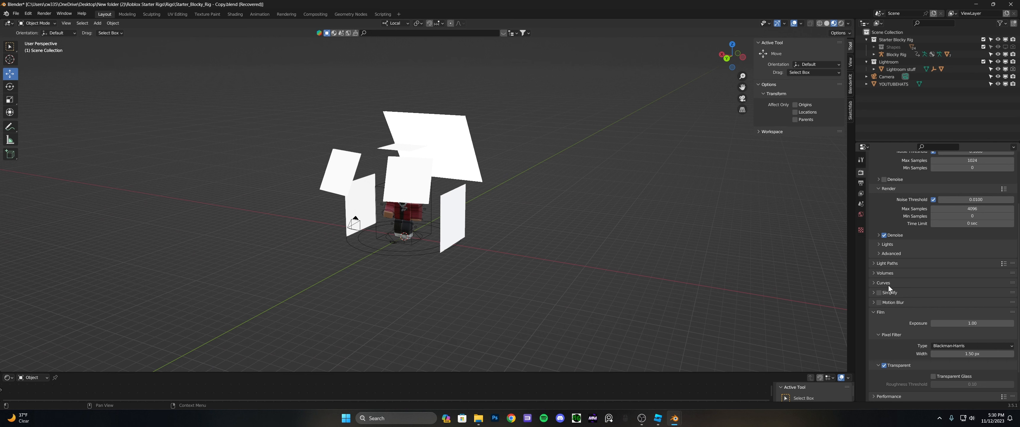
scroll(887, 292, "down", 1)
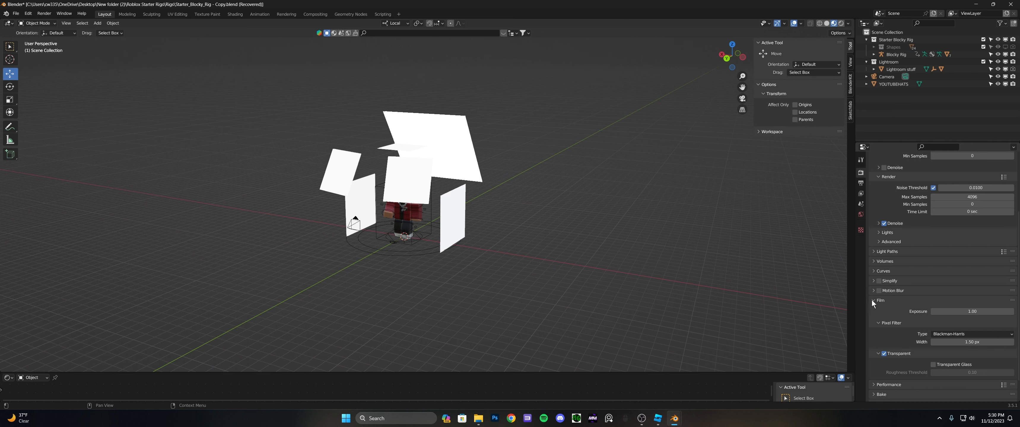
scroll(872, 300, "up", 6)
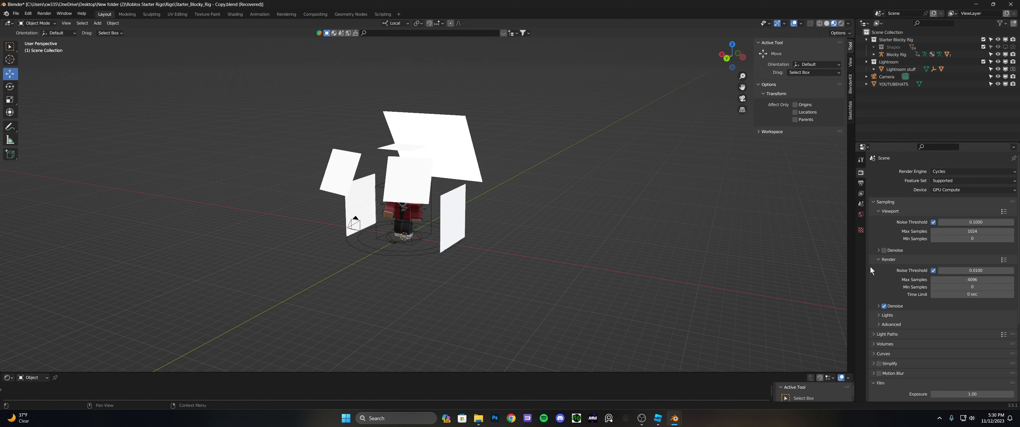
left_click(861, 159)
scroll(660, 237, "up", 5)
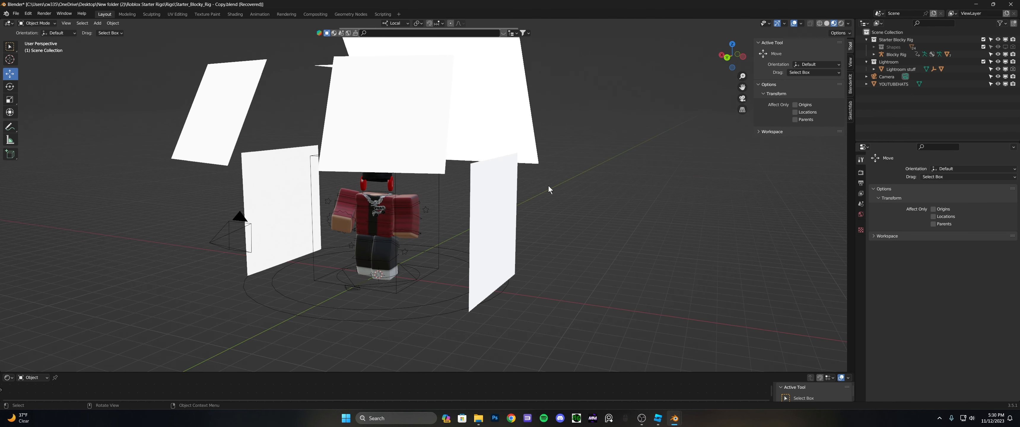
middle_click_drag(571, 200, 586, 198)
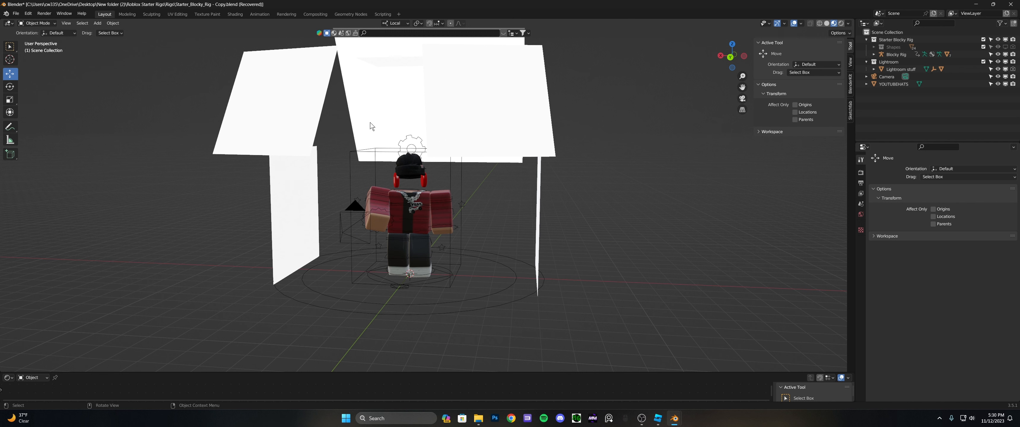
- Render the scene as a still image and move the render window towards the middle of the workspace
left_click(41, 15)
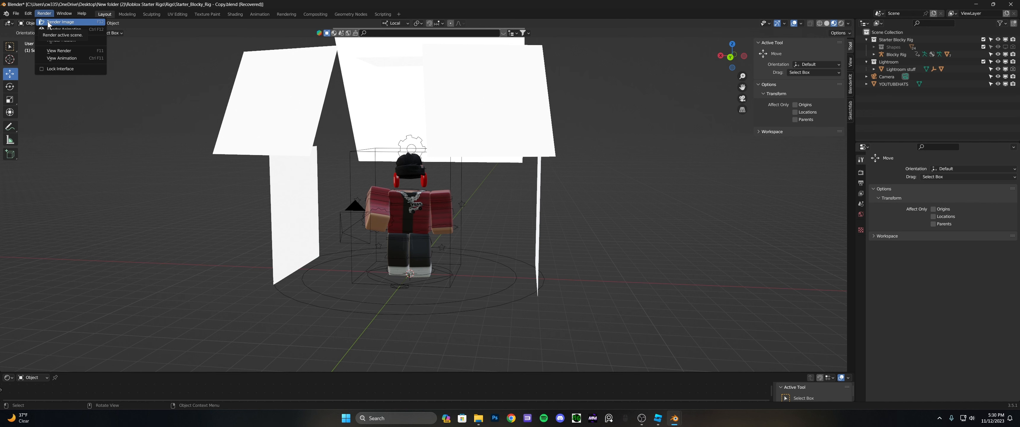
left_click(49, 22)
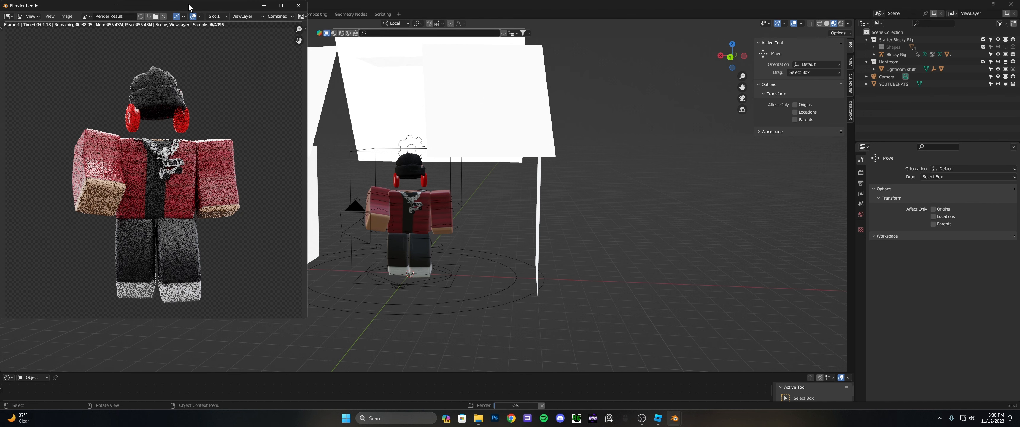
left_click_drag(190, 7, 381, 35)
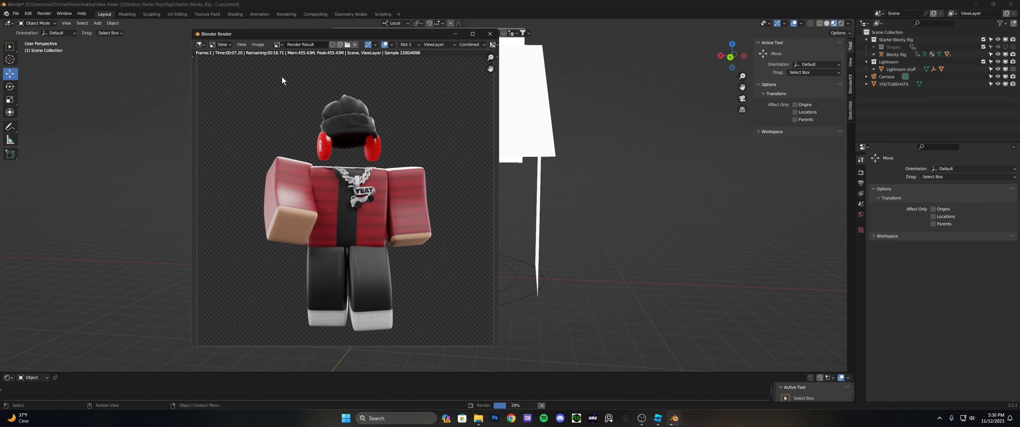
scroll(282, 79, "down", 1)
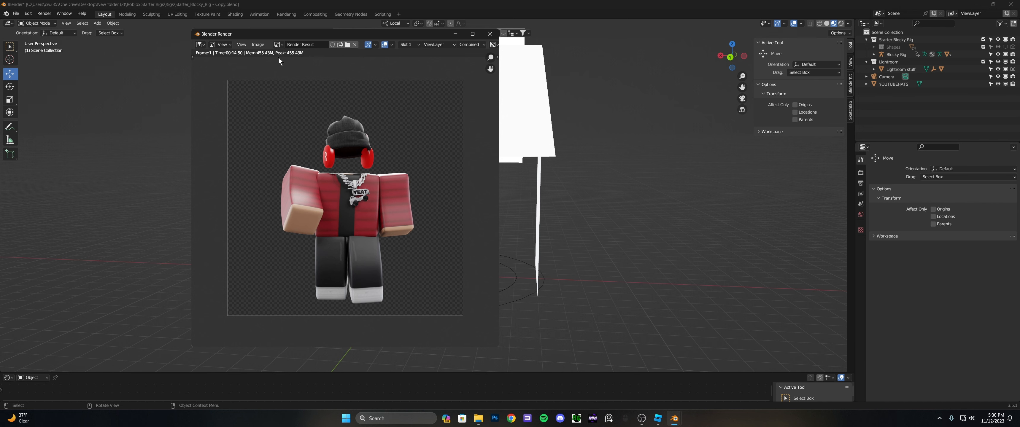
- Open the save dialog for the rendered image, dismiss it without saving, and close the render window
left_click(257, 45)
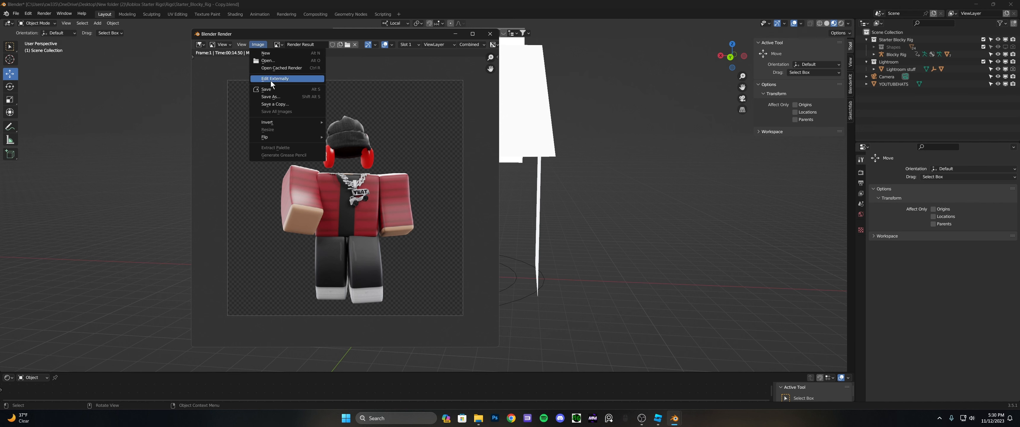
left_click(270, 97)
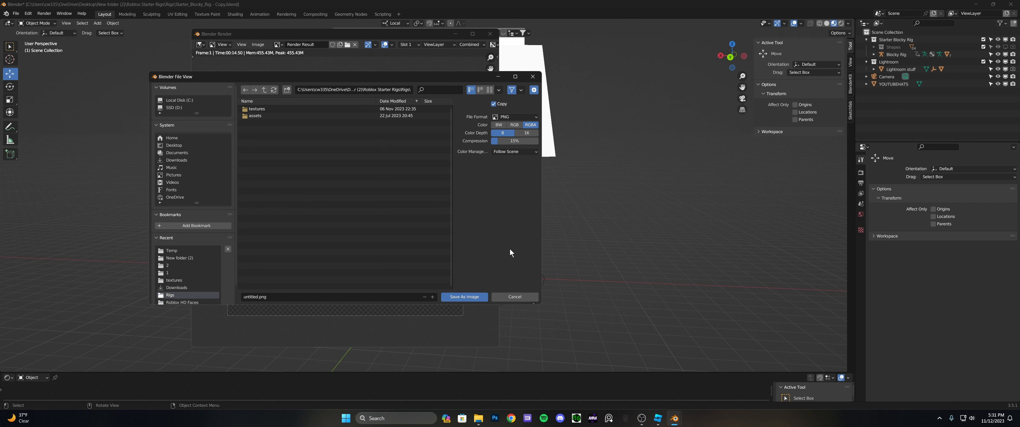
left_click(534, 76)
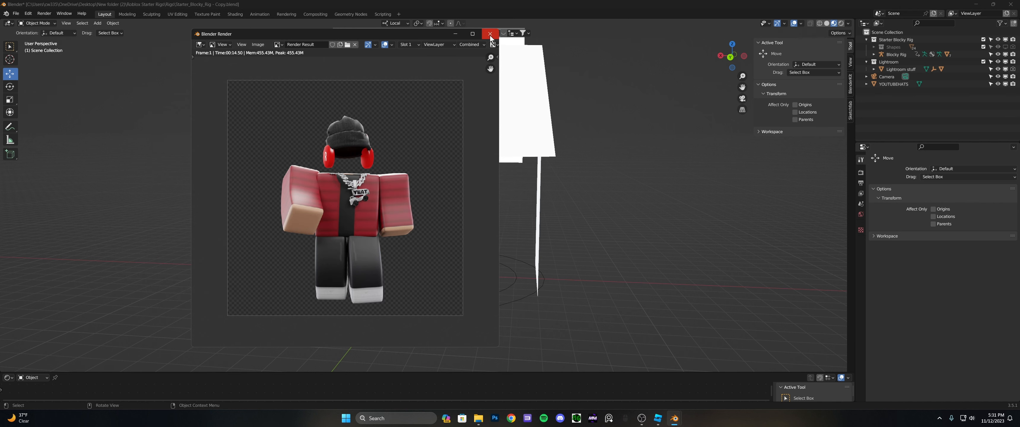
left_click(489, 35)
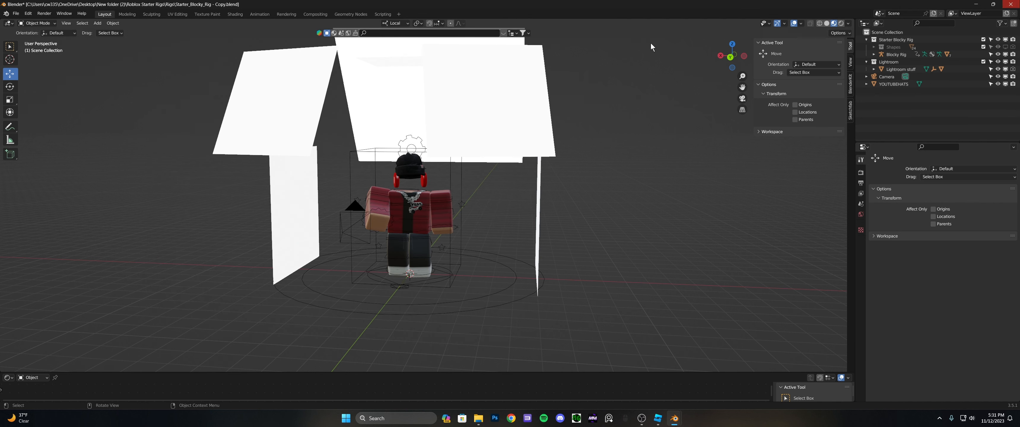
scroll(602, 158, "down", 5)
left_click_drag(262, 66, 650, 337)
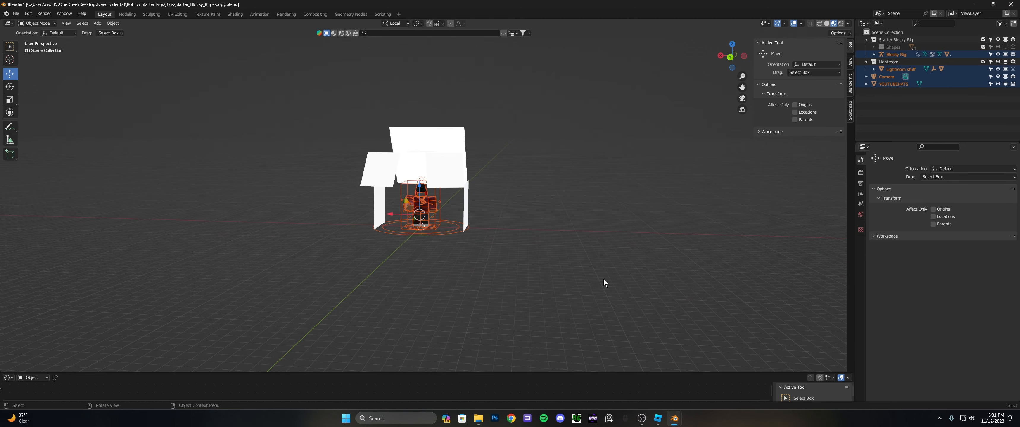
left_click(601, 278)
scroll(600, 277, "up", 5)
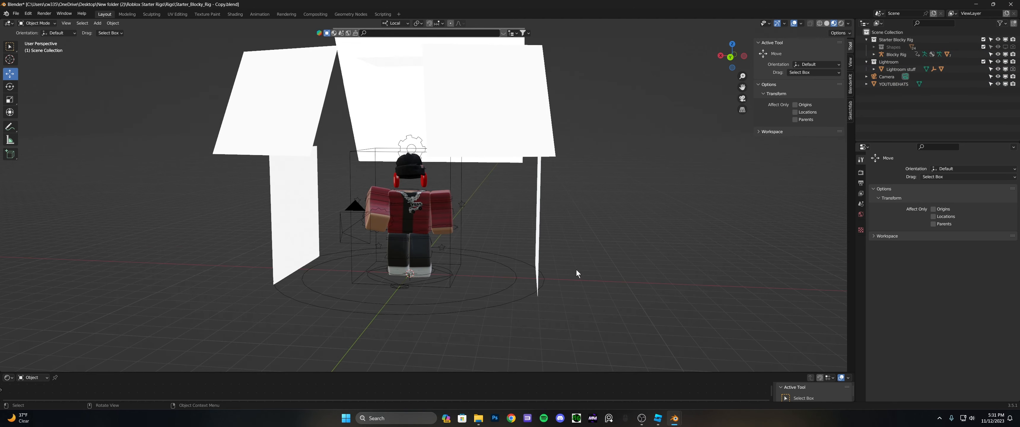
- Close the character and lightroom Blender projects without saving, along with the lightroom file search window
left_click(15, 13)
left_click(1010, 4)
left_click(525, 225)
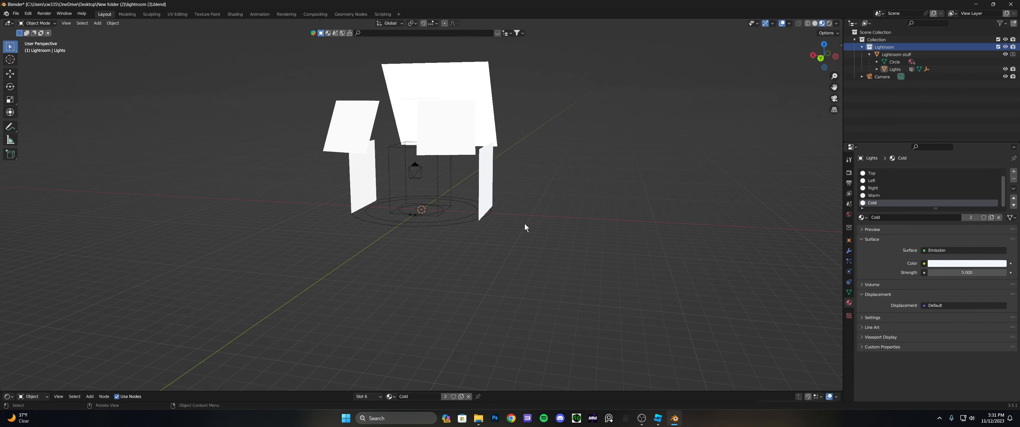
left_click(1010, 3)
left_click(536, 223)
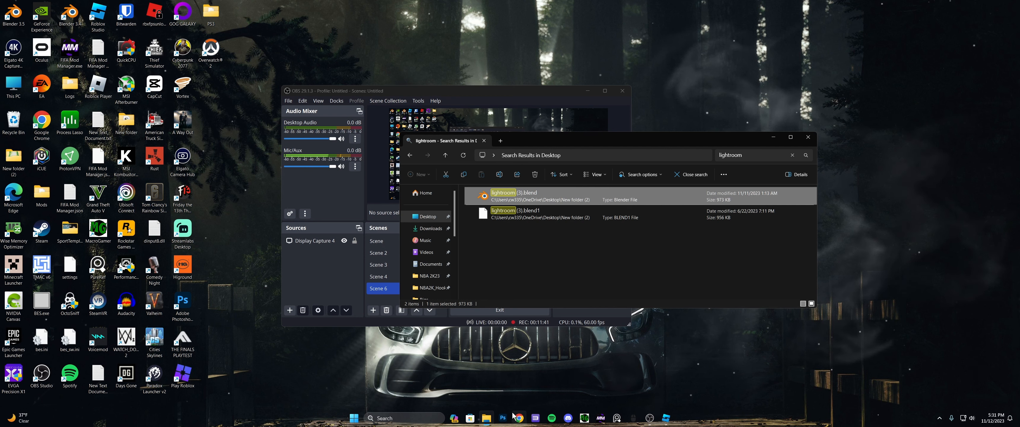
double_click(684, 187)
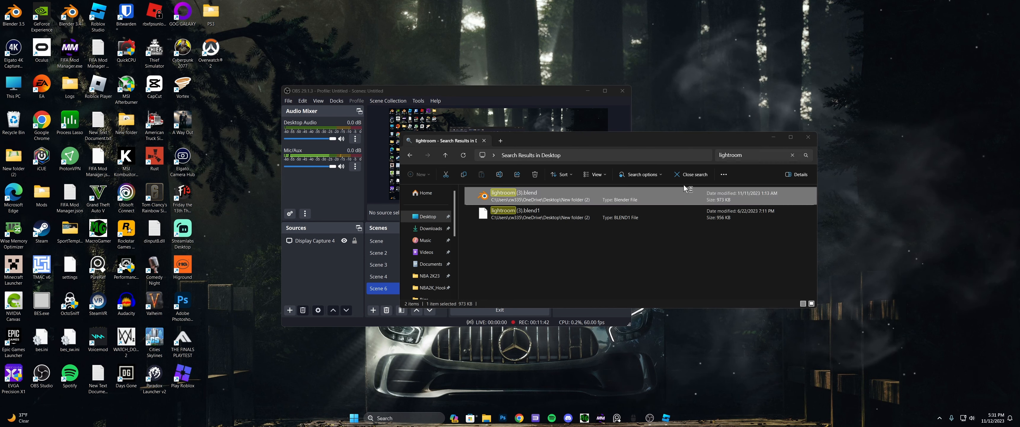
left_click(808, 137)
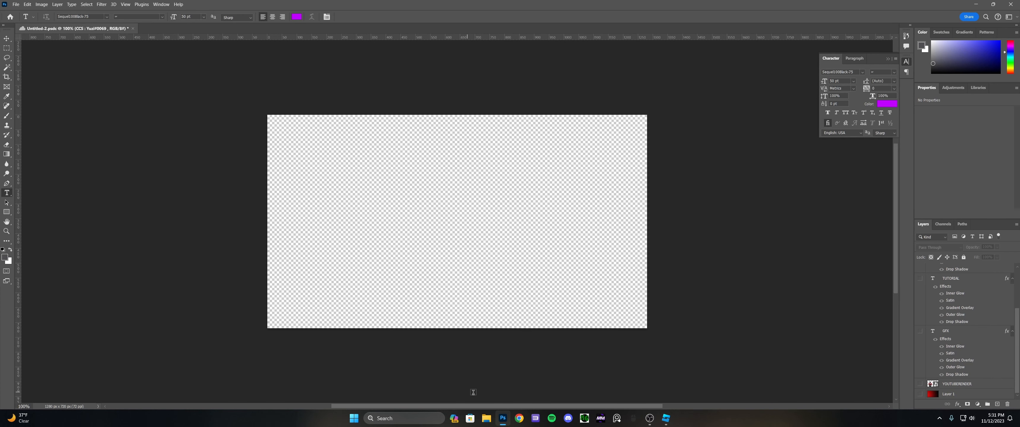
- Show the YOUTUBERENDER layer in Photoshop's Untitled-2 document
left_click(486, 418)
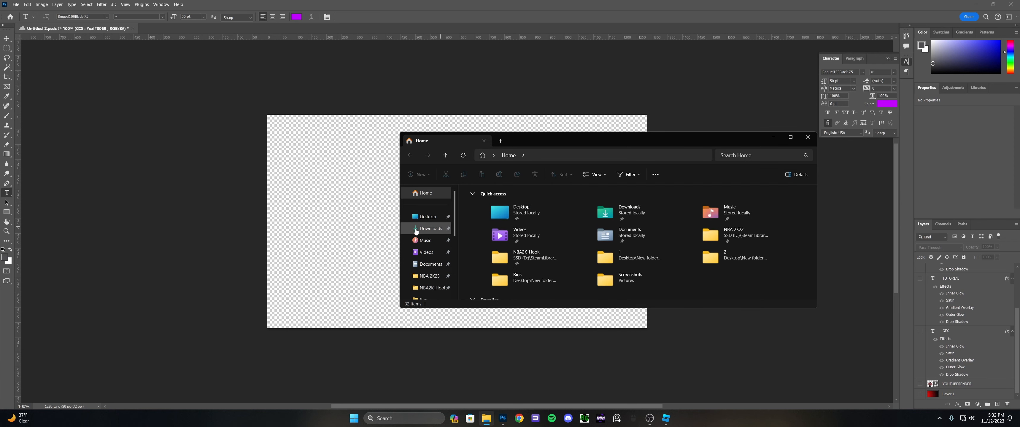
left_click(806, 138)
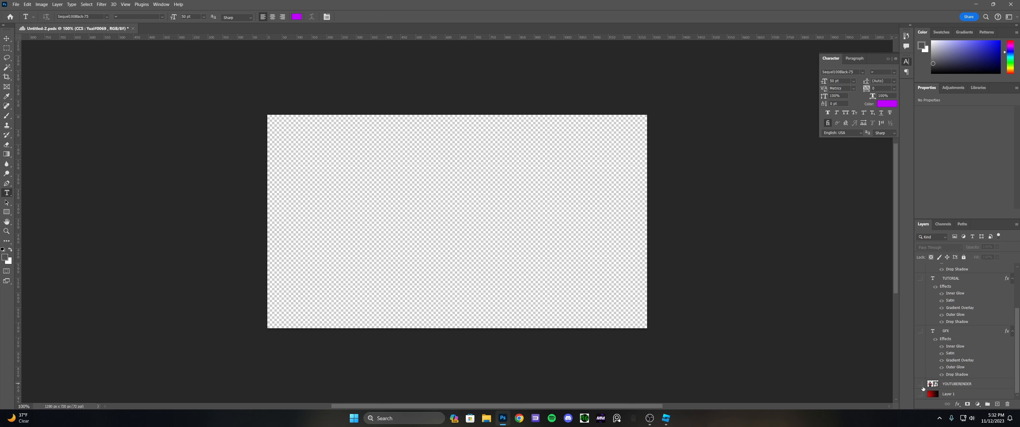
left_click(920, 384)
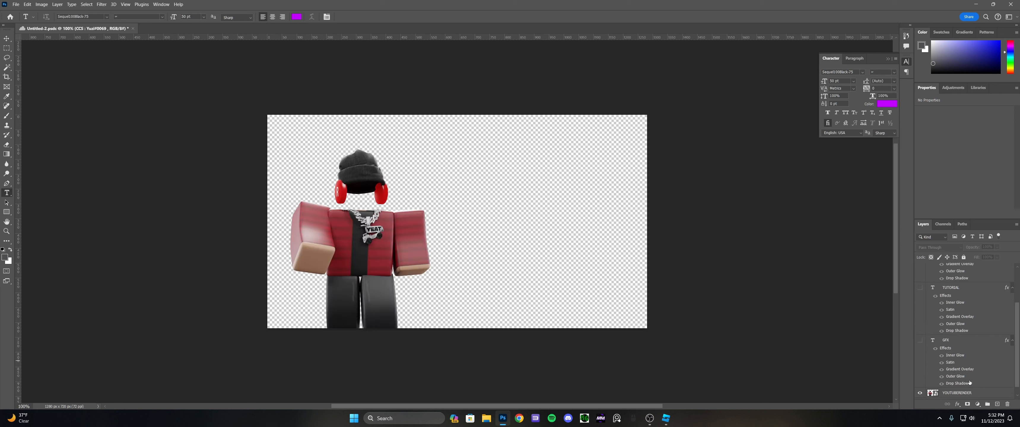